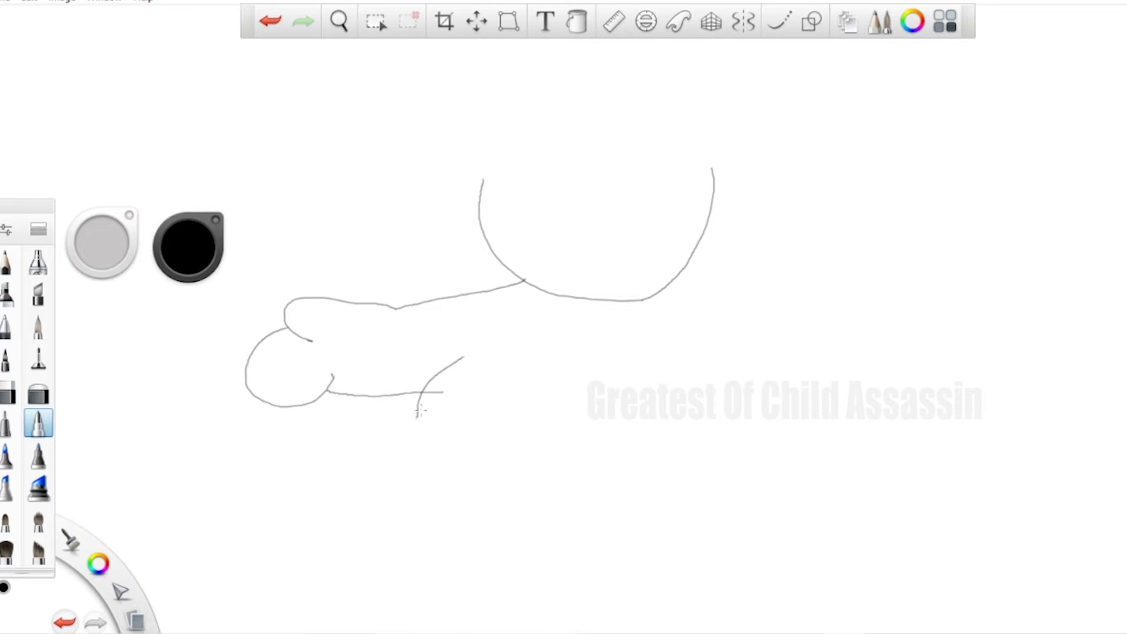
key(ctrl+z)
mouse_move(472, 359)
mouse_down()
mouse_move(443, 390)
mouse_move(436, 425)
mouse_up()
key(ctrl+z)
mouse_move(465, 353)
mouse_down()
mouse_move(430, 415)
mouse_move(396, 570)
mouse_move(329, 629)
mouse_up()
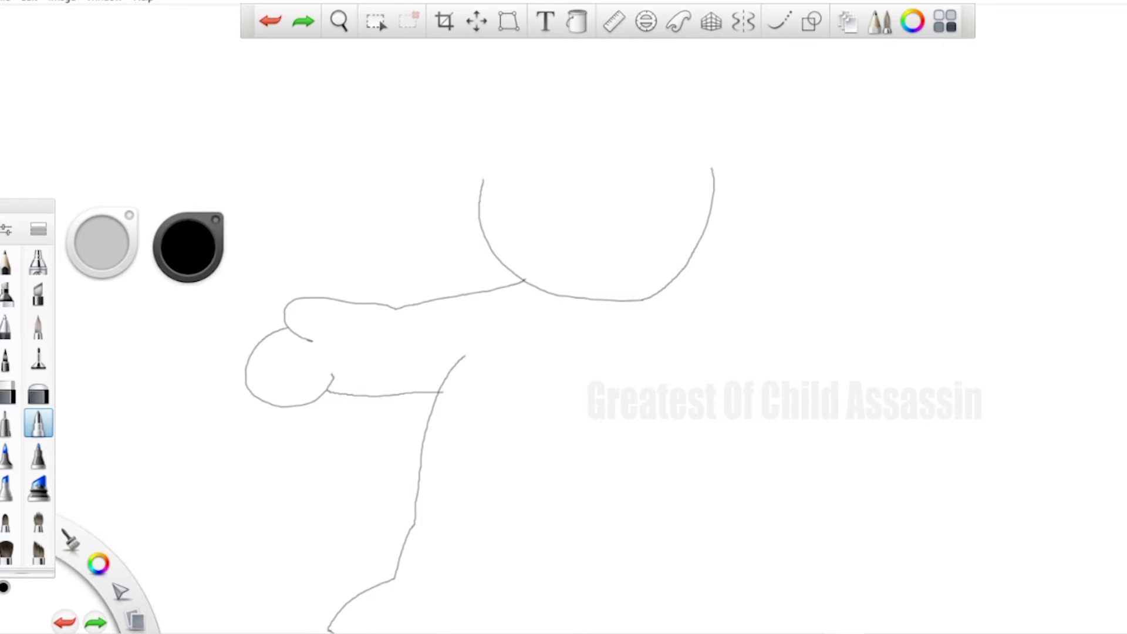
mouse_move(576, 633)
mouse_down()
mouse_move(610, 562)
mouse_move(663, 565)
mouse_move(621, 632)
mouse_up()
key(ctrl+z)
key(ctrl+z)
key(ctrl+z)
key(ctrl+z)
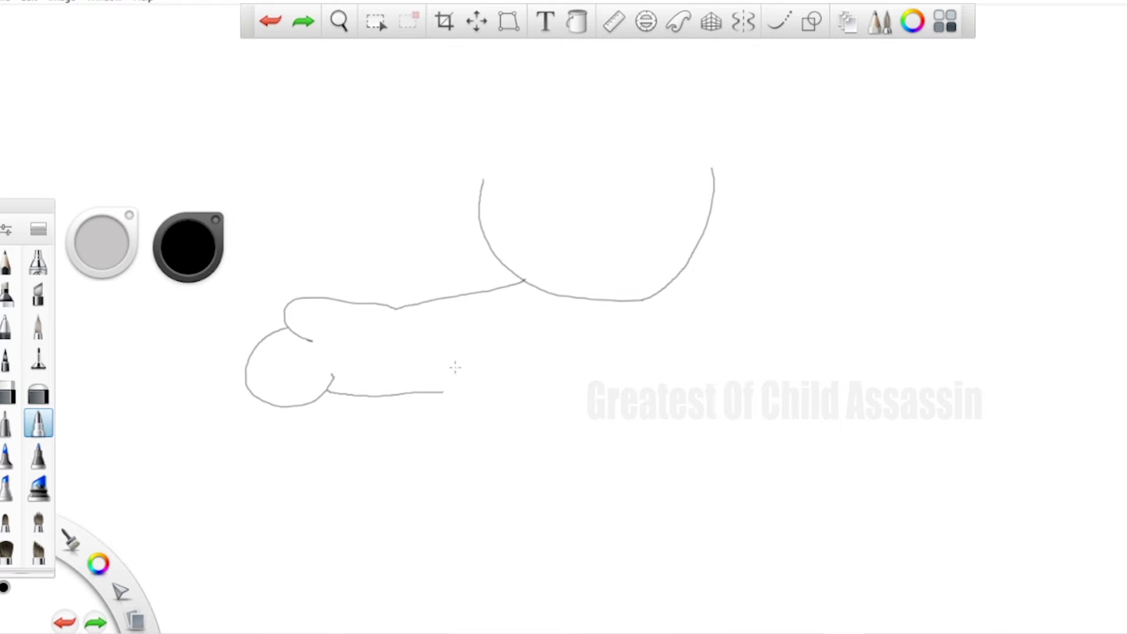
drag(454, 370, 438, 480)
key(ctrl+z)
Sketch the second outstretched arm with its mitten hand, and both sides of the torso down to the legs and feet.
mouse_move(666, 282)
mouse_down()
mouse_move(757, 317)
mouse_move(808, 308)
mouse_move(827, 323)
mouse_move(808, 346)
mouse_move(816, 337)
mouse_move(847, 362)
mouse_move(823, 399)
mouse_move(731, 384)
mouse_move(749, 400)
mouse_move(635, 400)
mouse_up()
mouse_move(616, 352)
mouse_down()
mouse_move(672, 552)
mouse_move(758, 588)
mouse_move(767, 611)
mouse_move(762, 625)
mouse_move(725, 630)
mouse_move(610, 627)
mouse_move(566, 556)
mouse_move(518, 554)
mouse_move(541, 632)
mouse_up()
mouse_move(467, 631)
mouse_down()
mouse_move(393, 617)
mouse_move(360, 568)
mouse_move(404, 571)
mouse_up()
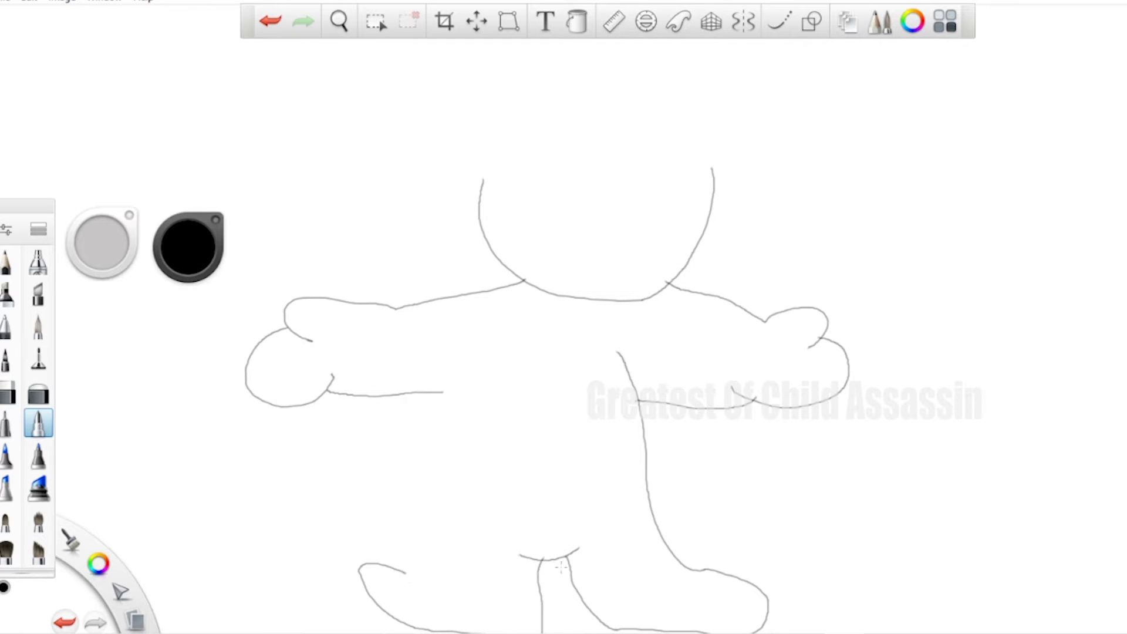
key(ctrl+z)
key(ctrl+z)
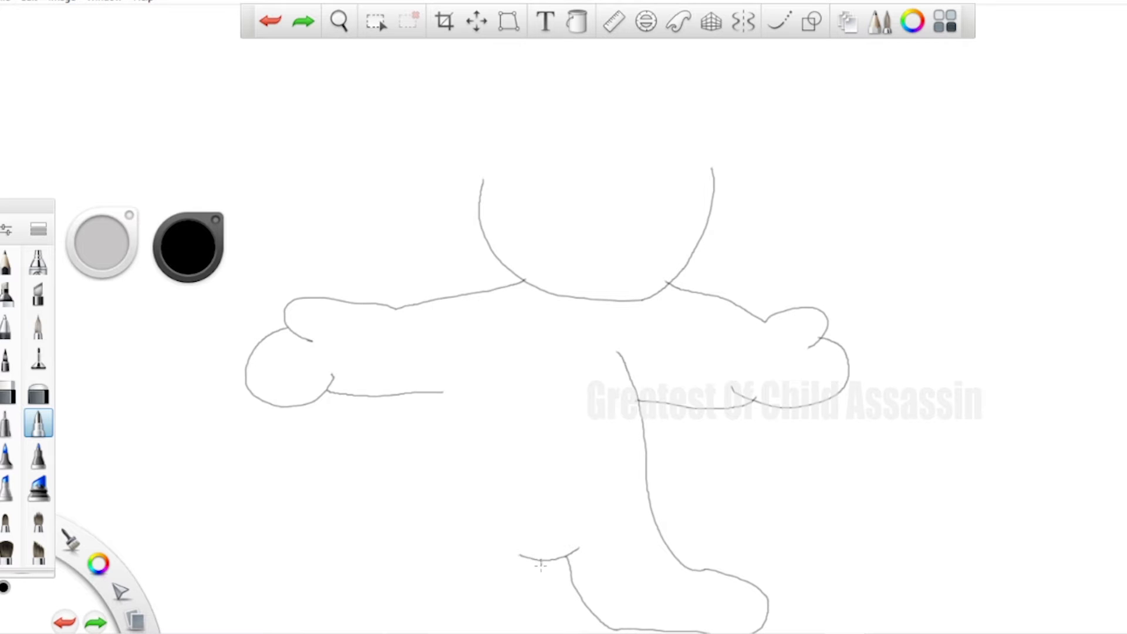
mouse_move(541, 564)
mouse_down()
mouse_move(536, 632)
mouse_move(396, 628)
mouse_move(373, 606)
mouse_move(369, 577)
mouse_move(390, 564)
mouse_move(438, 575)
mouse_move(416, 551)
mouse_move(452, 358)
mouse_up()
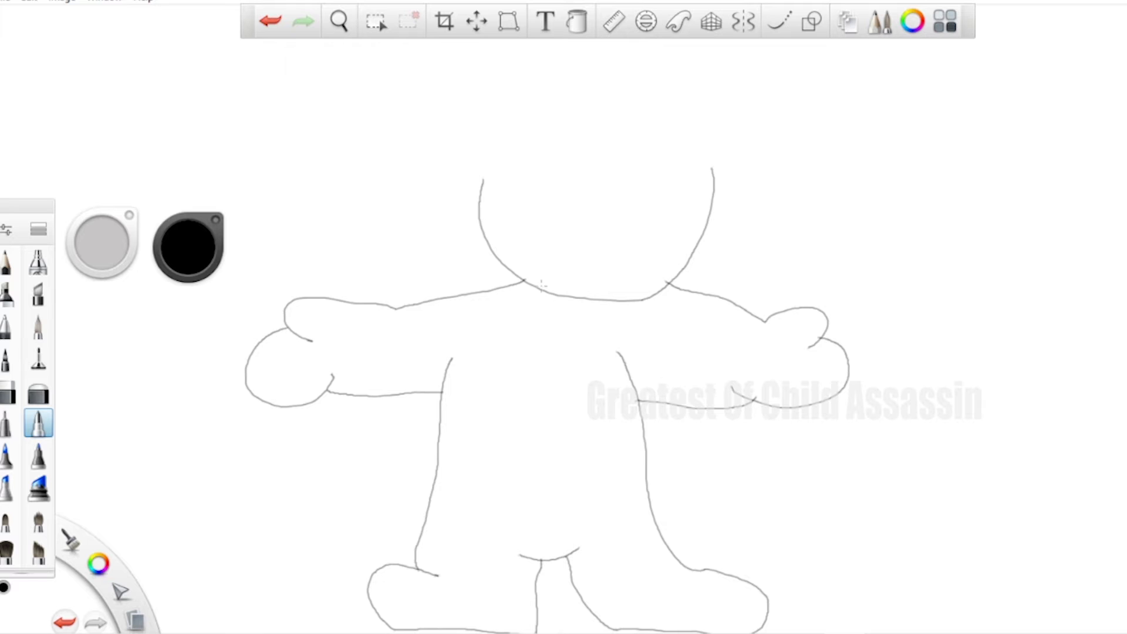
Draw a curved collar with a wavy zipper and pull down the chest, plus a fluffy tail at the hip.
mouse_move(539, 287)
mouse_down()
mouse_move(547, 322)
mouse_move(578, 329)
mouse_move(599, 328)
mouse_move(609, 296)
mouse_up()
mouse_move(547, 290)
mouse_down()
mouse_move(558, 315)
mouse_move(584, 314)
mouse_move(595, 300)
mouse_up()
drag(556, 321, 549, 332)
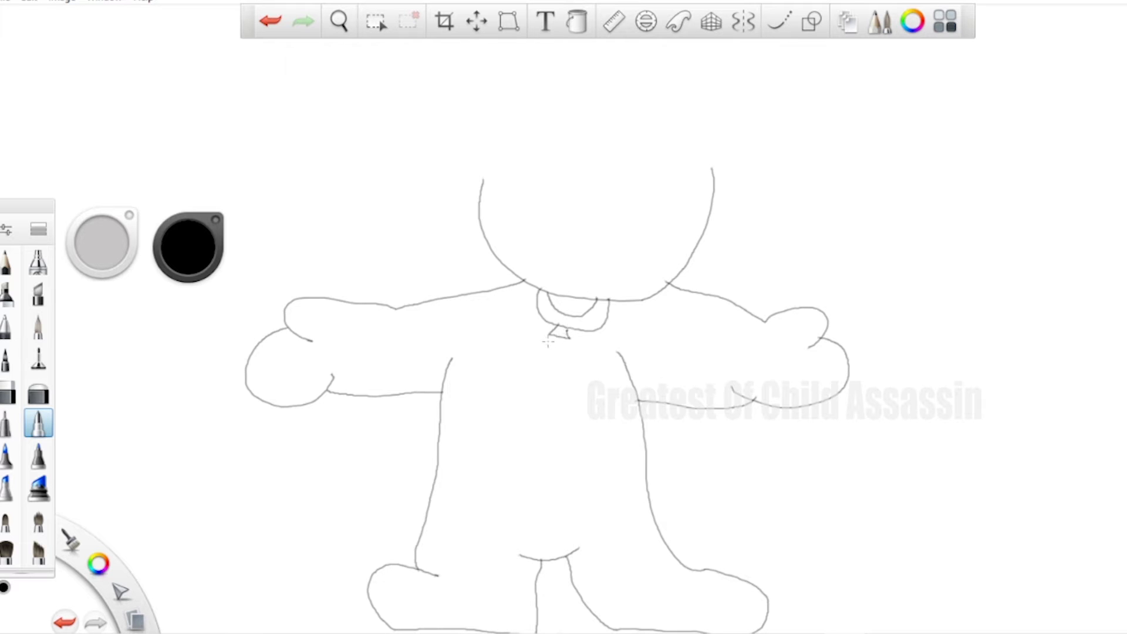
mouse_move(554, 338)
mouse_down()
mouse_move(537, 353)
mouse_move(577, 360)
mouse_move(557, 333)
mouse_move(546, 362)
mouse_move(549, 451)
mouse_move(557, 392)
mouse_up()
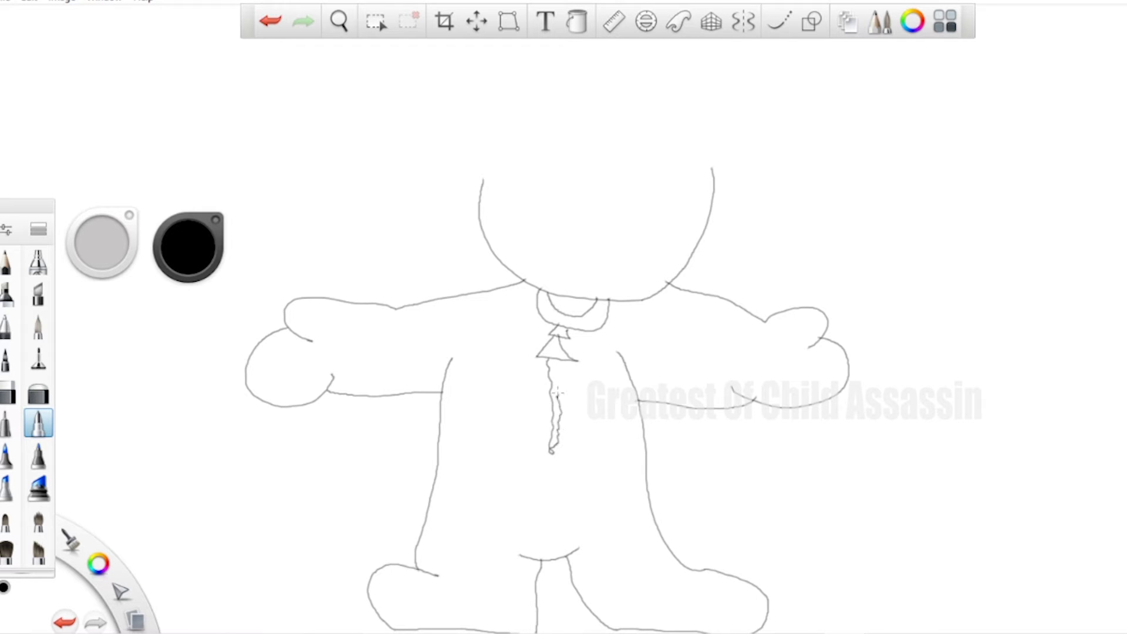
key(ctrl+z)
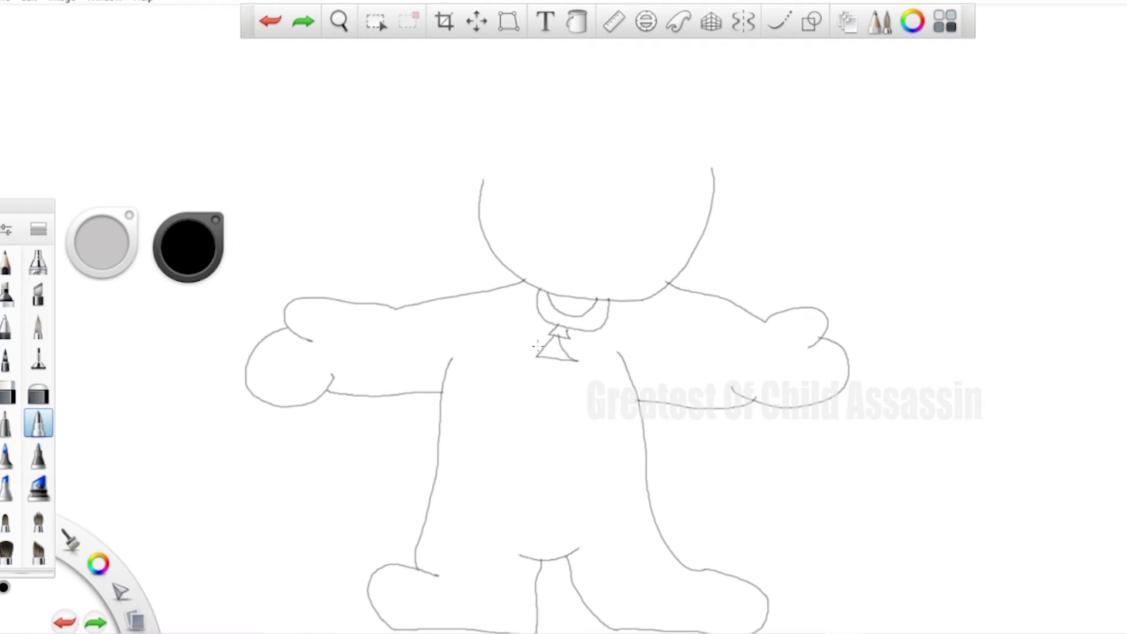
mouse_move(550, 358)
mouse_down()
mouse_move(551, 442)
mouse_move(559, 382)
mouse_up()
click(534, 373)
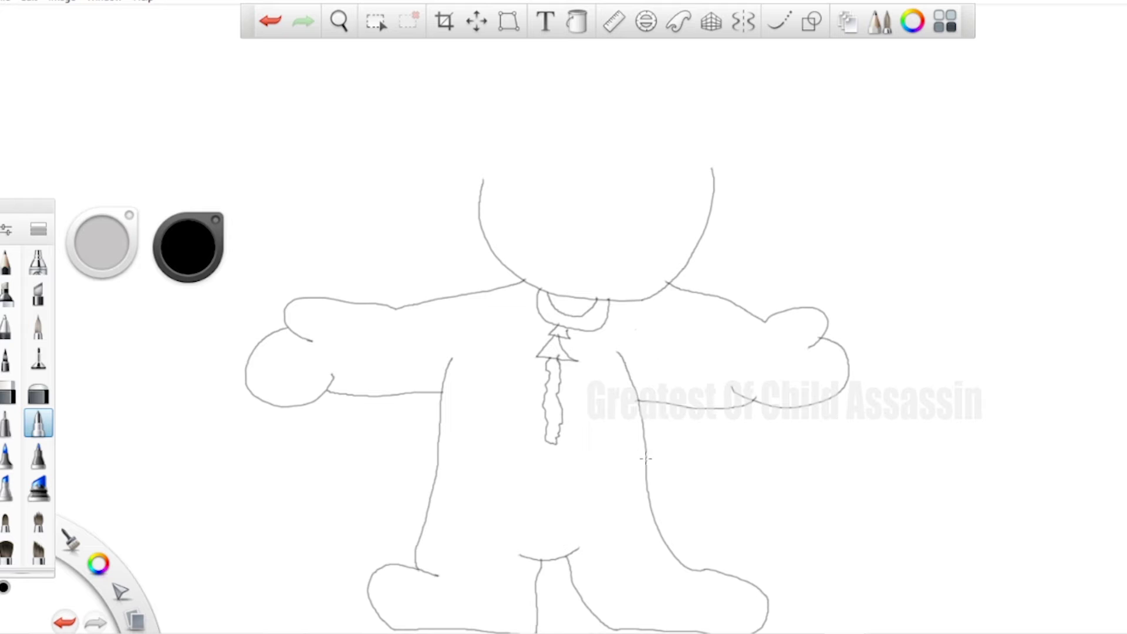
mouse_move(646, 457)
mouse_down()
mouse_move(676, 456)
mouse_move(691, 479)
mouse_move(694, 514)
mouse_move(649, 511)
mouse_up()
Draw a wide bob hairstyle with a notched fringe across the forehead, closing both sides down to the jaw.
mouse_move(476, 152)
mouse_down()
mouse_move(453, 185)
mouse_move(540, 180)
mouse_move(567, 163)
mouse_move(564, 187)
mouse_move(633, 179)
mouse_move(624, 161)
mouse_move(648, 177)
mouse_move(747, 164)
mouse_move(759, 167)
mouse_move(755, 214)
mouse_up()
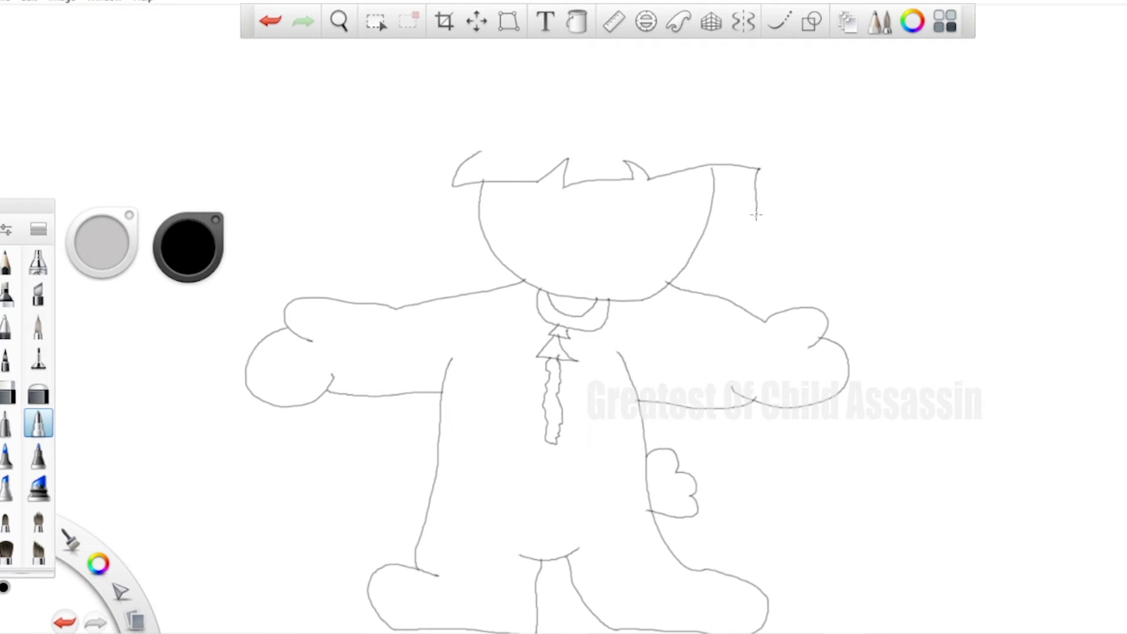
key(ctrl+z)
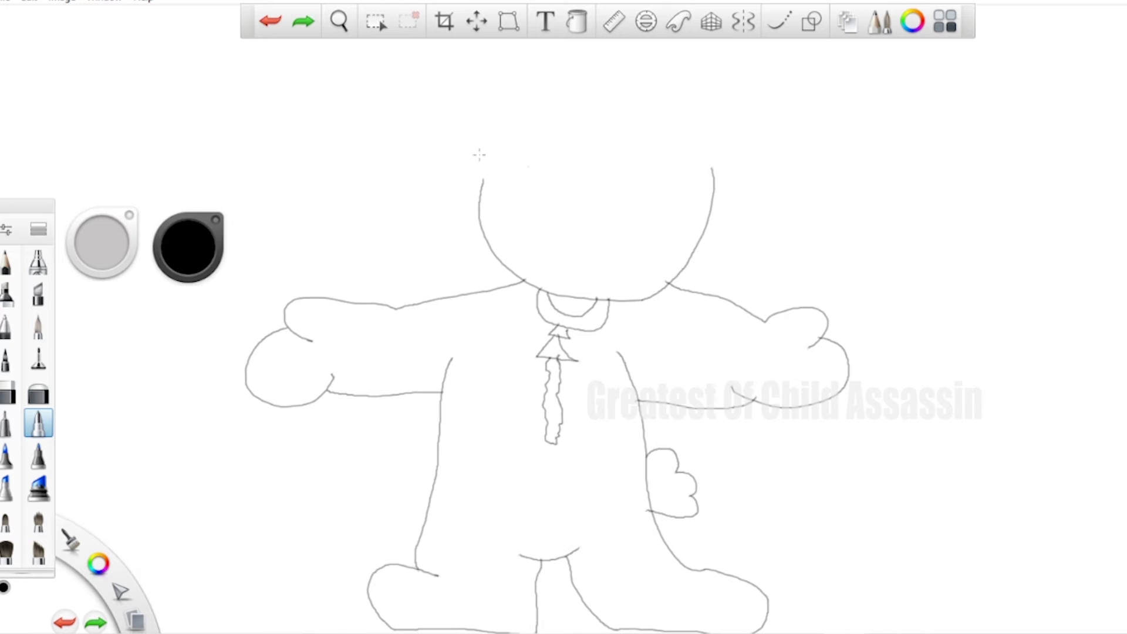
mouse_move(482, 140)
mouse_down()
mouse_move(451, 181)
mouse_move(519, 179)
mouse_move(548, 163)
mouse_move(541, 180)
mouse_move(742, 168)
mouse_move(719, 169)
mouse_move(733, 210)
mouse_move(819, 193)
mouse_move(761, 135)
mouse_move(695, 97)
mouse_move(539, 80)
mouse_move(459, 85)
mouse_move(405, 109)
mouse_move(372, 137)
mouse_move(354, 185)
mouse_move(447, 222)
mouse_move(470, 176)
mouse_up()
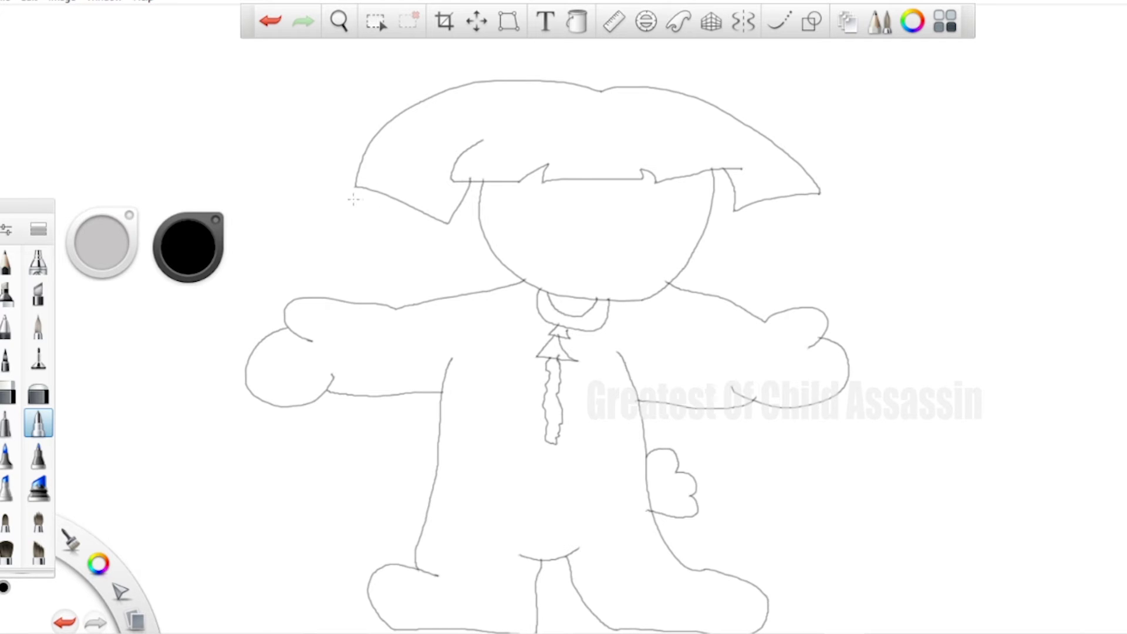
mouse_move(356, 186)
mouse_down()
mouse_move(367, 207)
mouse_move(412, 231)
mouse_move(485, 247)
mouse_up()
key(ctrl+z)
mouse_move(356, 183)
mouse_down()
mouse_move(383, 225)
mouse_move(517, 276)
mouse_up()
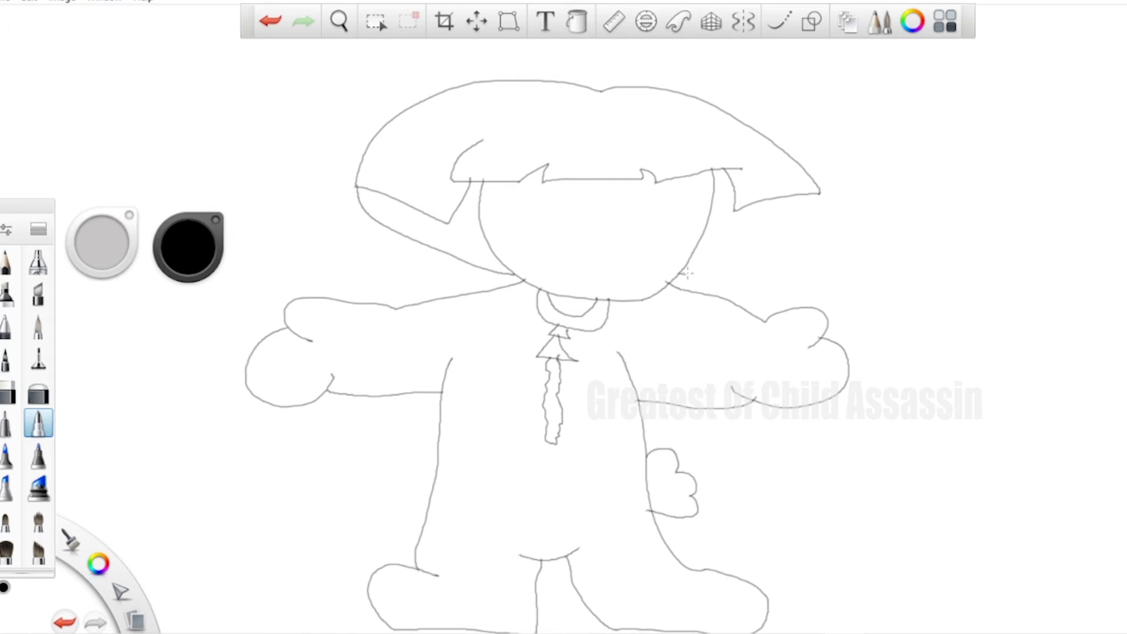
mouse_move(686, 273)
mouse_down()
mouse_move(764, 246)
mouse_move(819, 190)
mouse_up()
Draw a floppy bunny ear on the right side of the head with a narrow inner-ear shape.
drag(660, 91, 690, 43)
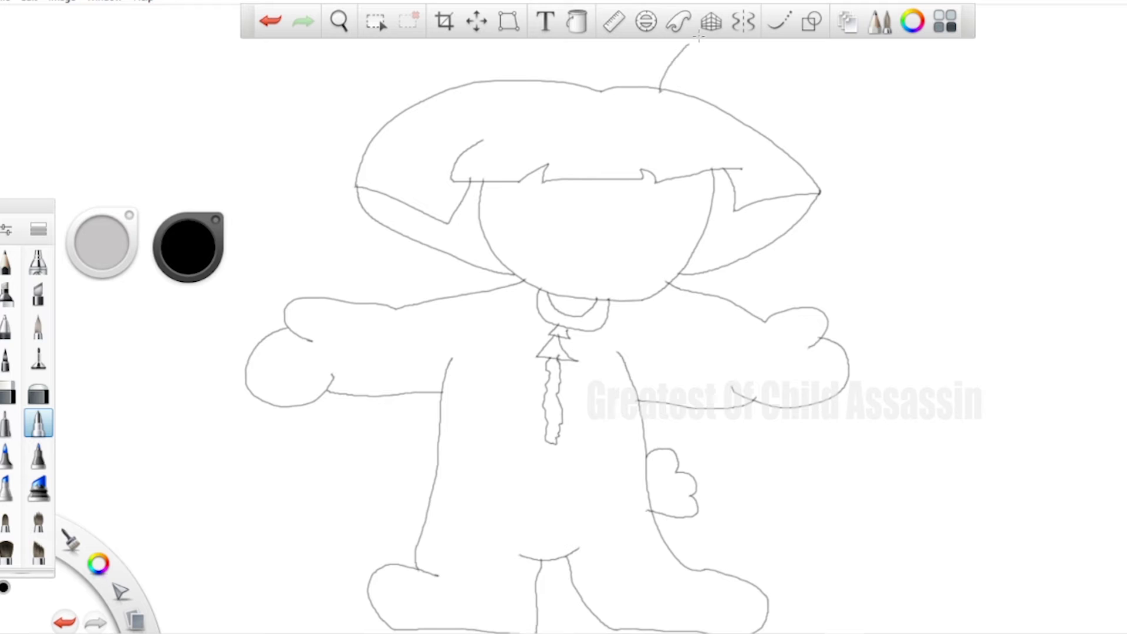
mouse_move(818, 30)
mouse_down()
mouse_move(912, 106)
mouse_move(900, 133)
mouse_move(867, 133)
mouse_move(785, 47)
mouse_move(804, 84)
mouse_move(744, 122)
mouse_up()
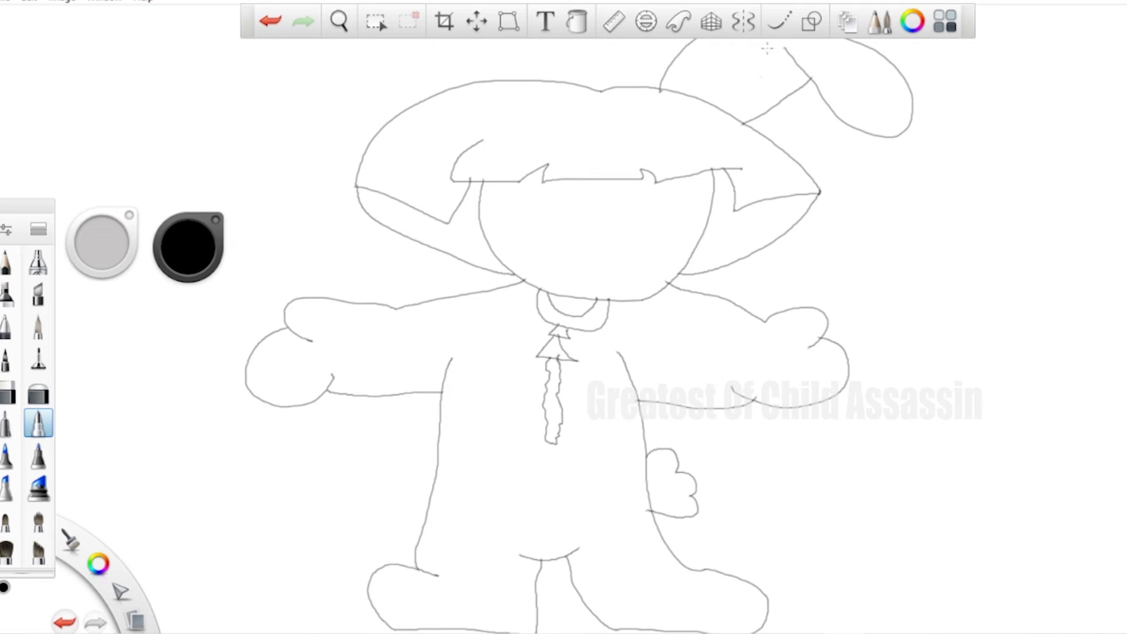
mouse_move(784, 48)
mouse_down()
mouse_move(720, 87)
mouse_move(736, 99)
mouse_move(793, 69)
mouse_up()
Draw a small tuft of hair at the parting on the crown of the head.
mouse_move(603, 77)
mouse_down()
mouse_move(615, 88)
mouse_move(598, 88)
mouse_up()
key(ctrl+z)
key(ctrl+z)
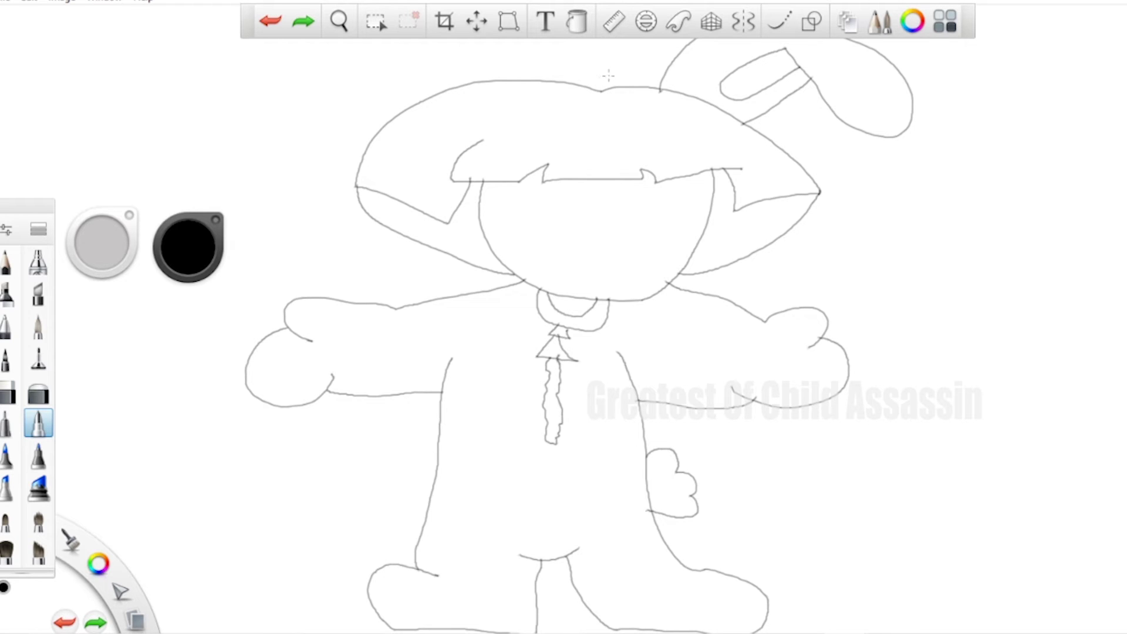
drag(601, 77, 608, 93)
key(ctrl+z)
drag(606, 62, 611, 88)
Draw the matching floppy ear on the left side of the head with a small inner-ear shape.
drag(501, 80, 465, 39)
mouse_move(256, 39)
mouse_down()
mouse_move(288, 109)
mouse_move(383, 59)
mouse_move(378, 114)
mouse_move(365, 90)
mouse_move(395, 121)
mouse_up()
key(ctrl+z)
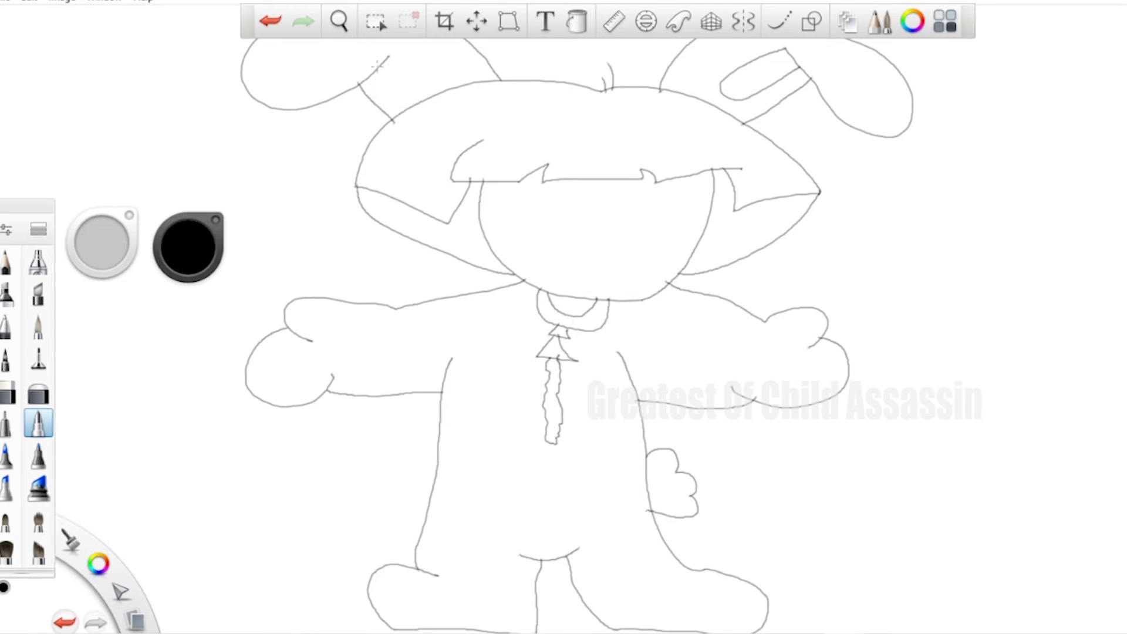
mouse_move(382, 61)
mouse_down()
mouse_move(395, 100)
mouse_move(361, 75)
mouse_up()
Draw a slanted open mouth and the outlines of both eyes on the face.
mouse_move(582, 256)
mouse_down()
mouse_move(640, 240)
mouse_move(615, 277)
mouse_move(639, 243)
mouse_move(583, 271)
mouse_move(625, 253)
mouse_up()
key(ctrl+z)
key(ctrl+z)
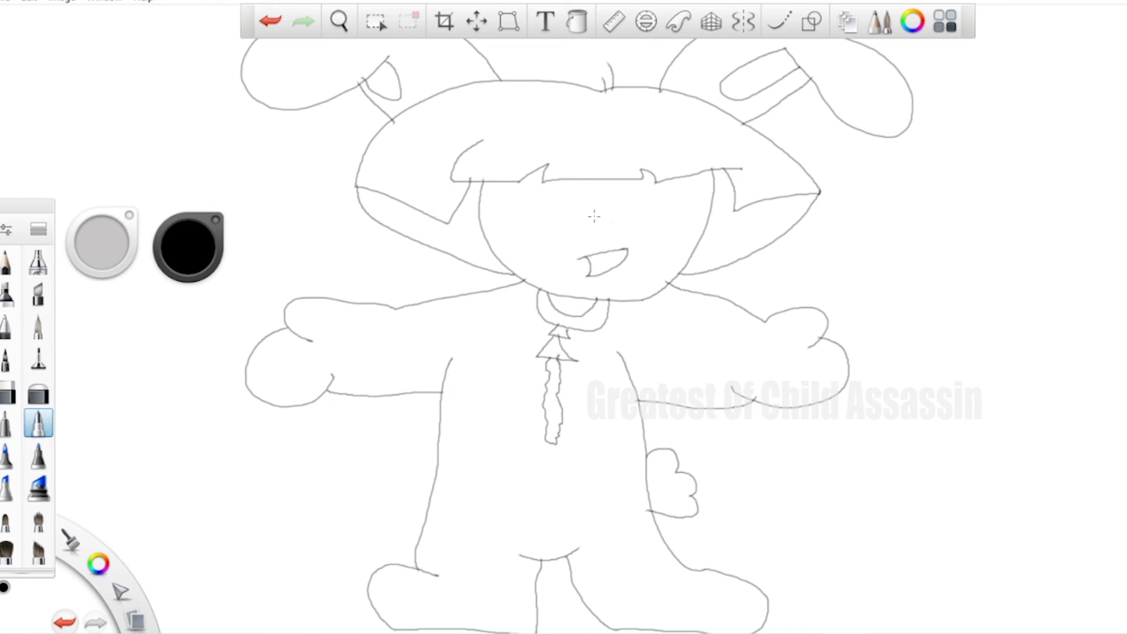
mouse_move(532, 220)
mouse_down()
mouse_move(570, 220)
mouse_move(536, 199)
mouse_move(520, 215)
mouse_move(536, 221)
mouse_up()
mouse_move(621, 219)
mouse_down()
mouse_move(660, 216)
mouse_move(646, 194)
mouse_move(621, 209)
mouse_move(624, 220)
mouse_move(578, 241)
mouse_up()
Draw a small nose between the eyes and the mouth, and add irises with dark pupils to both eyes.
key(ctrl+z)
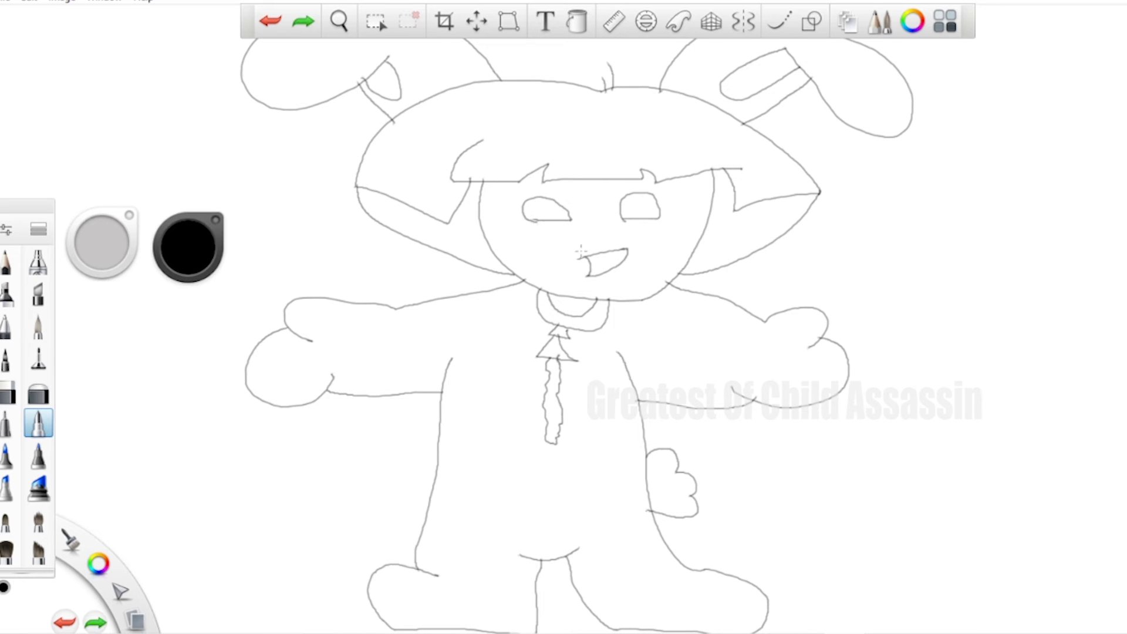
click(576, 238)
key(ctrl+z)
click(578, 235)
drag(645, 194, 633, 217)
key(ctrl+z)
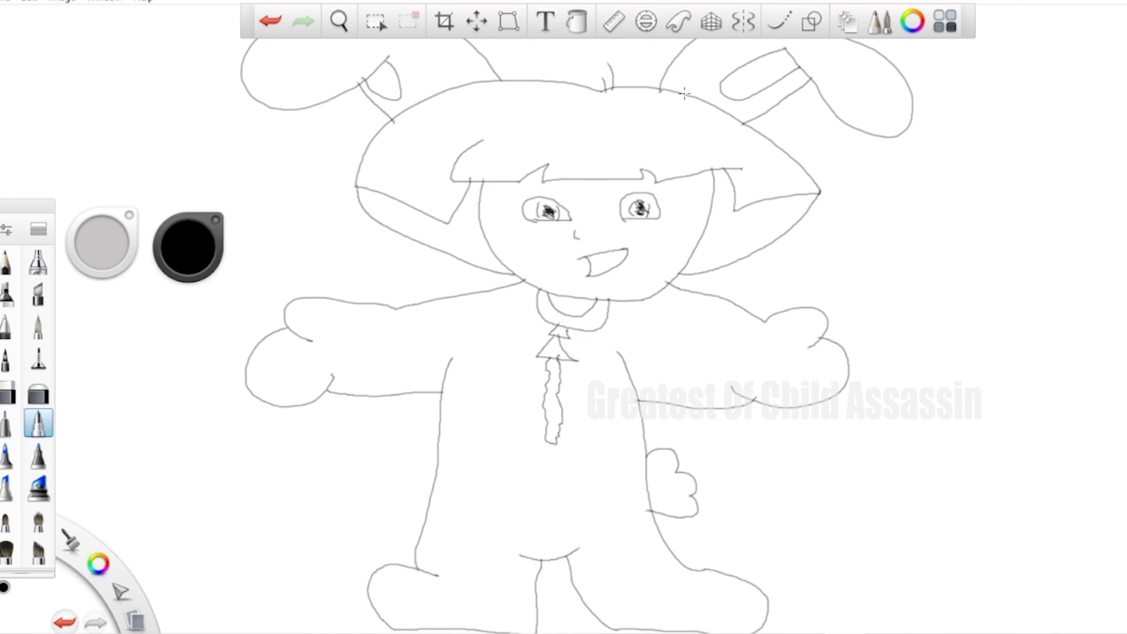
Flood fill the whole body outfit, including arms and feet, with a solid light blue.
click(577, 21)
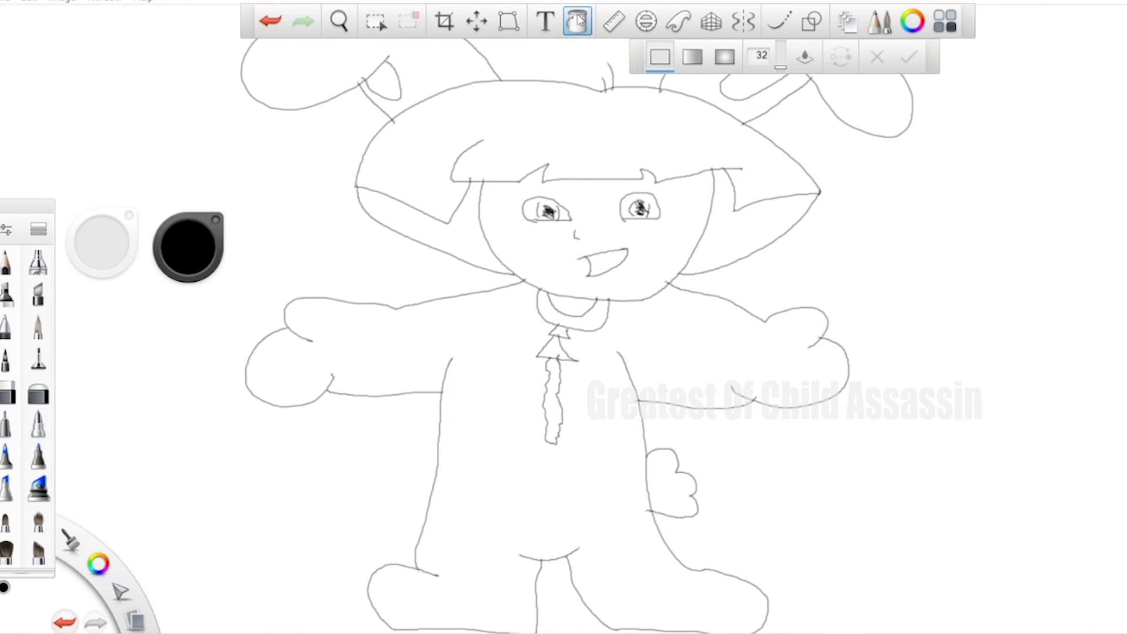
click(185, 267)
click(152, 278)
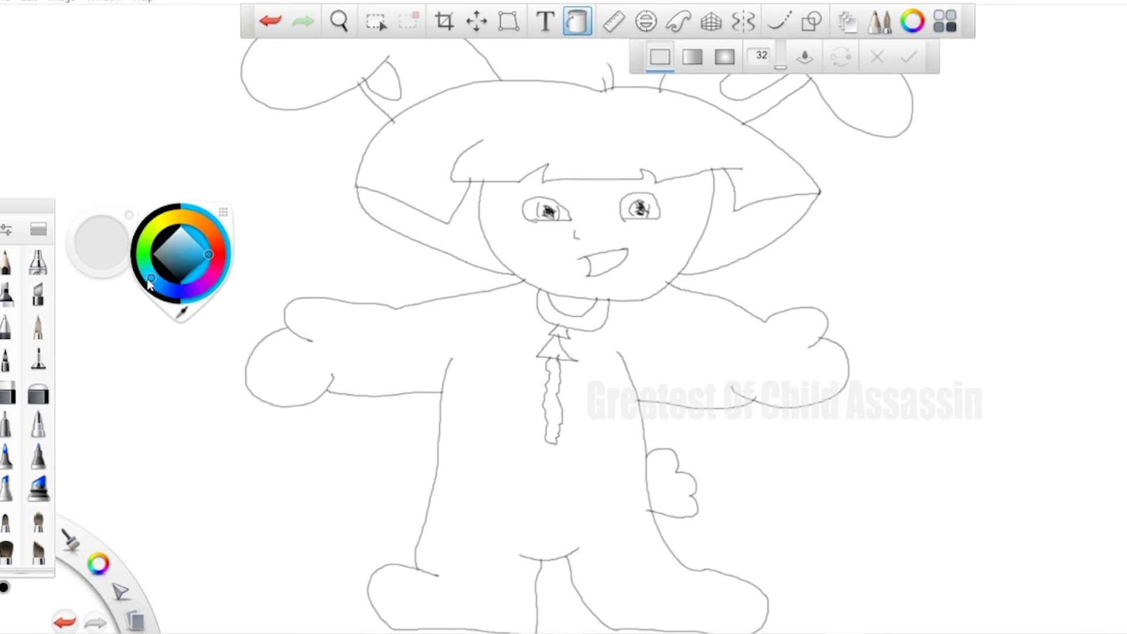
click(184, 245)
click(524, 375)
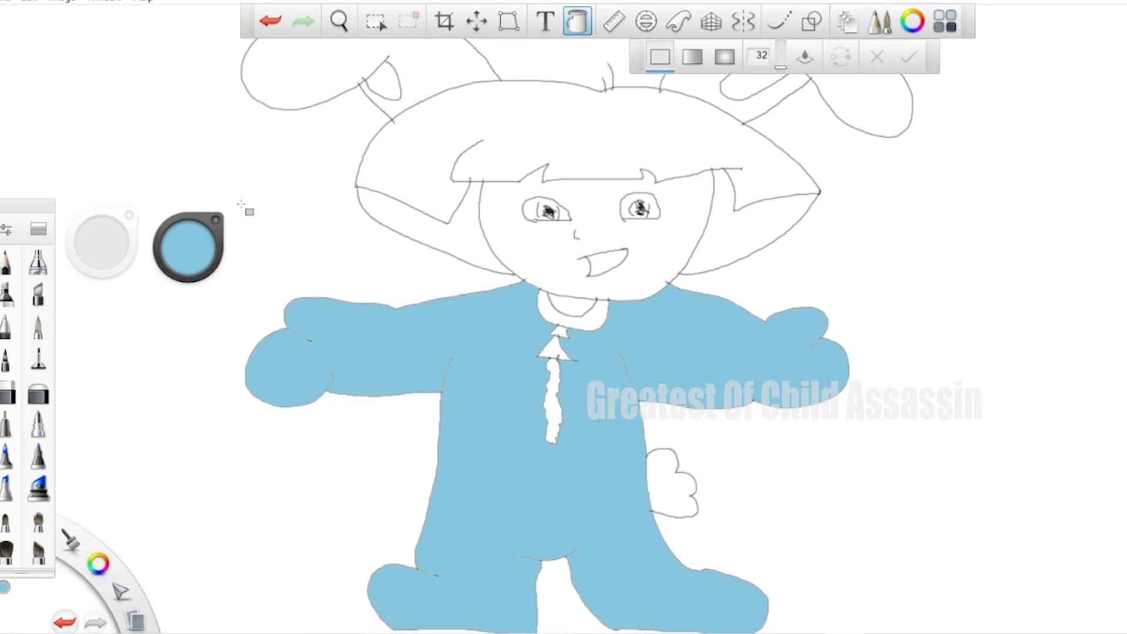
Fill the tail and both floppy ears with light green.
click(189, 253)
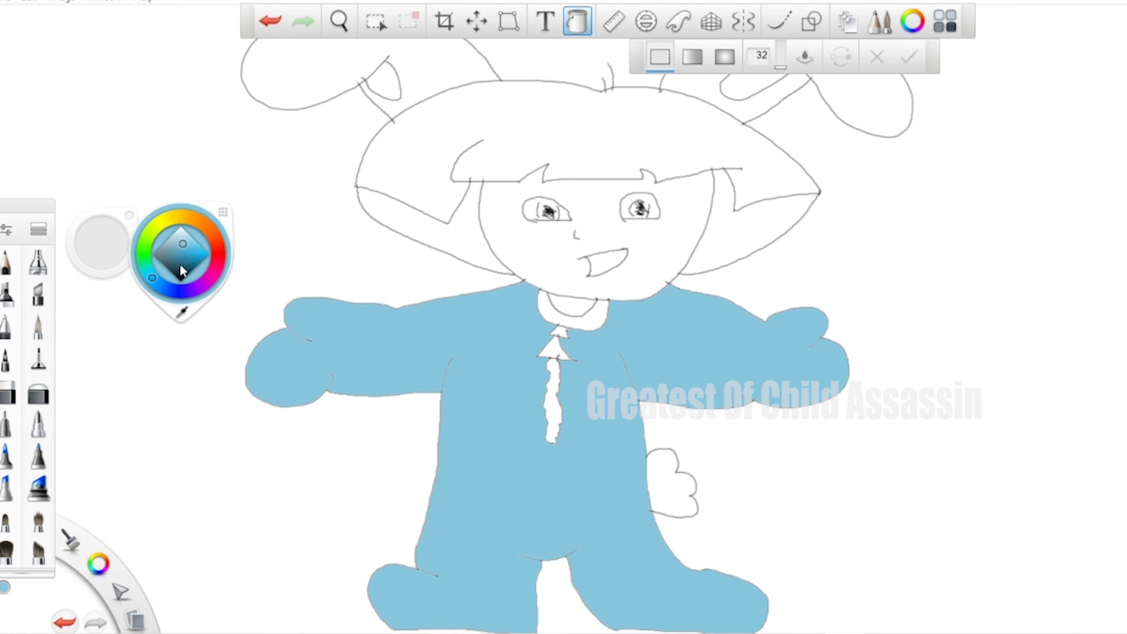
click(140, 254)
click(669, 478)
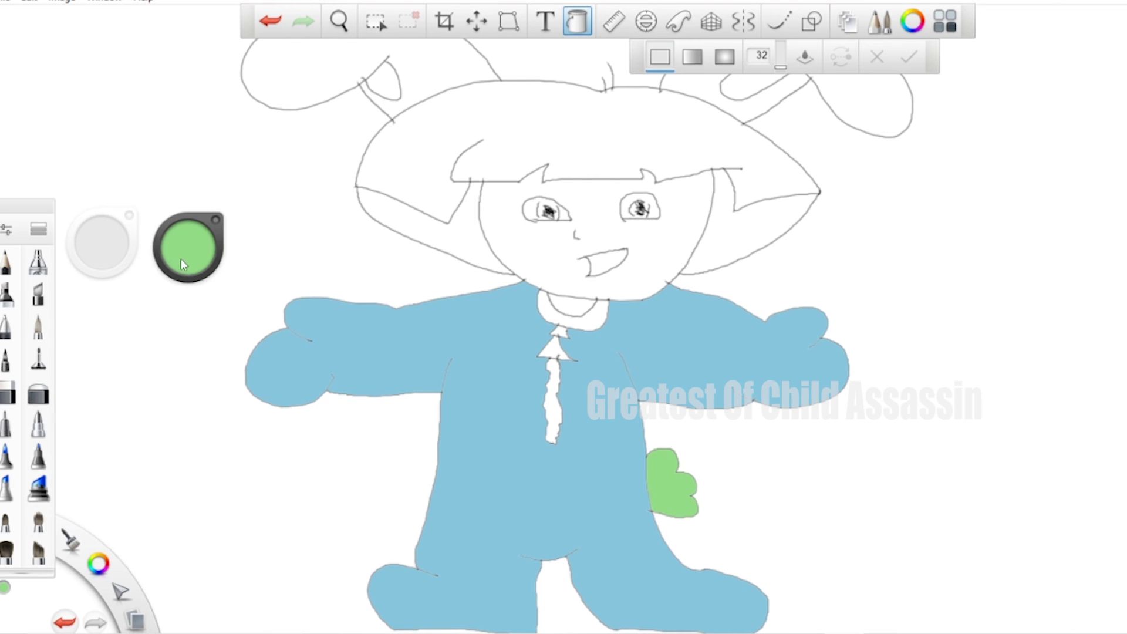
click(319, 76)
click(842, 88)
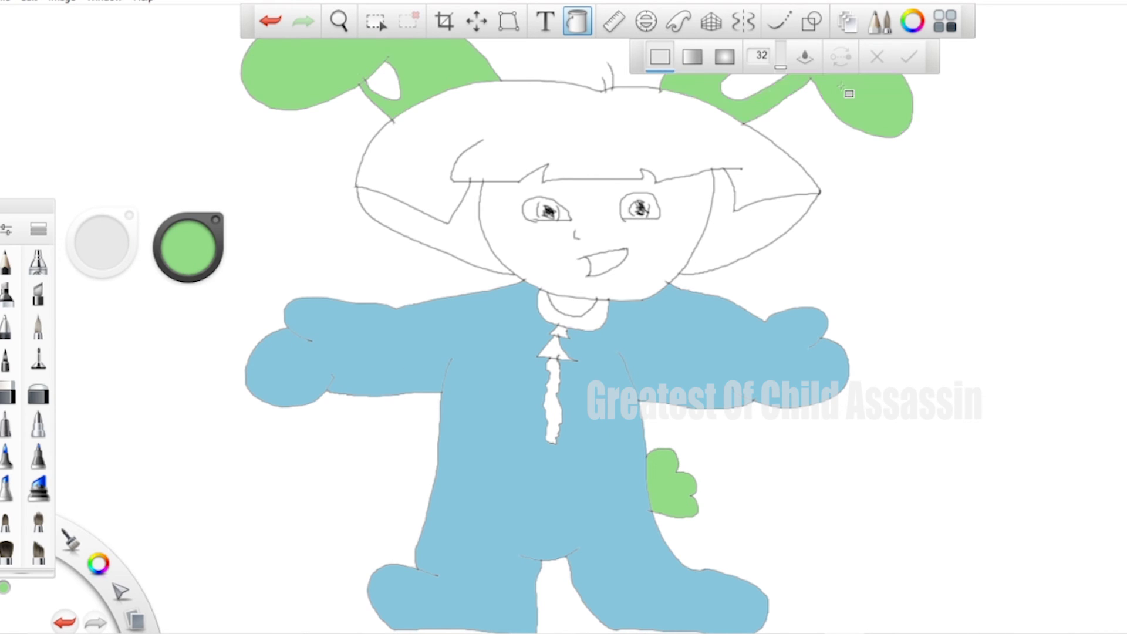
Fill the collar, the zipper pull and the zipper strip with pinkish purple.
click(196, 254)
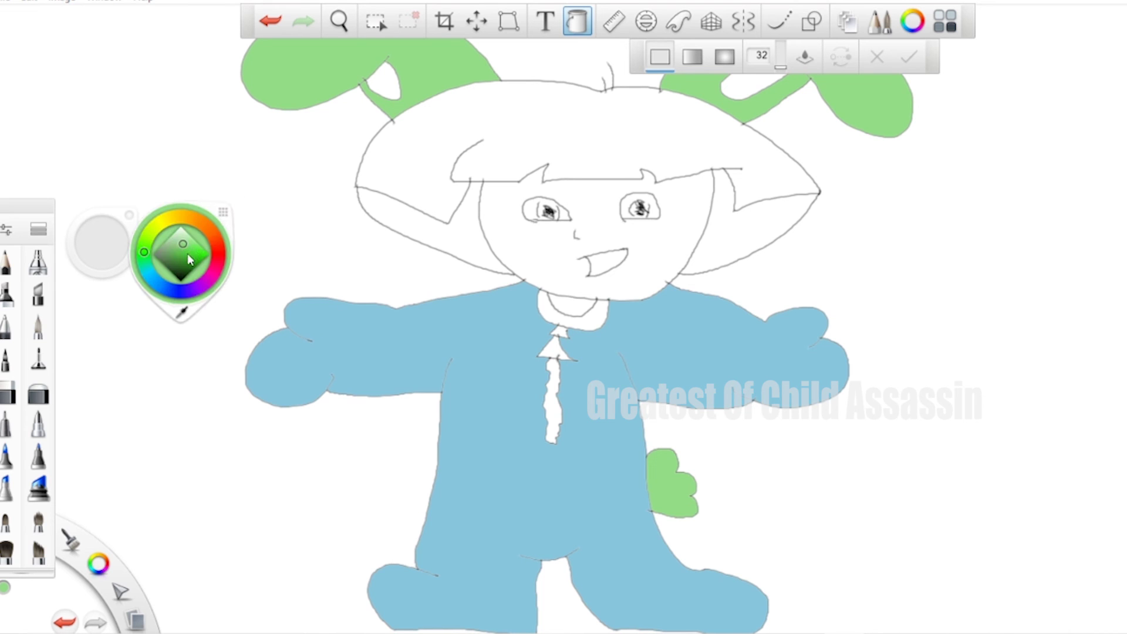
click(208, 280)
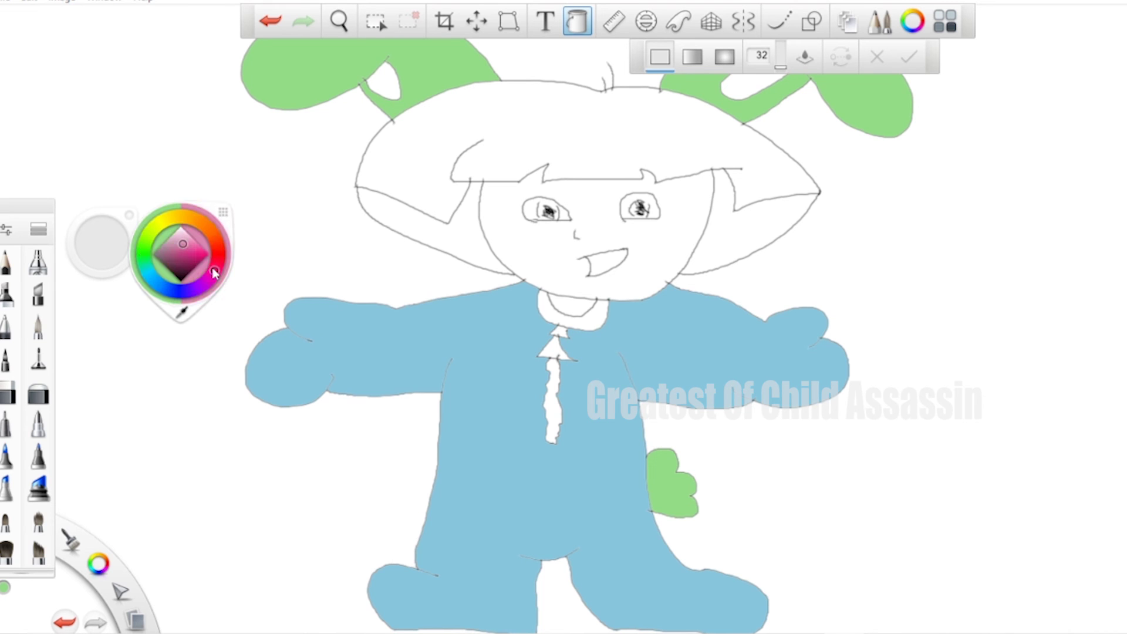
click(595, 319)
click(560, 333)
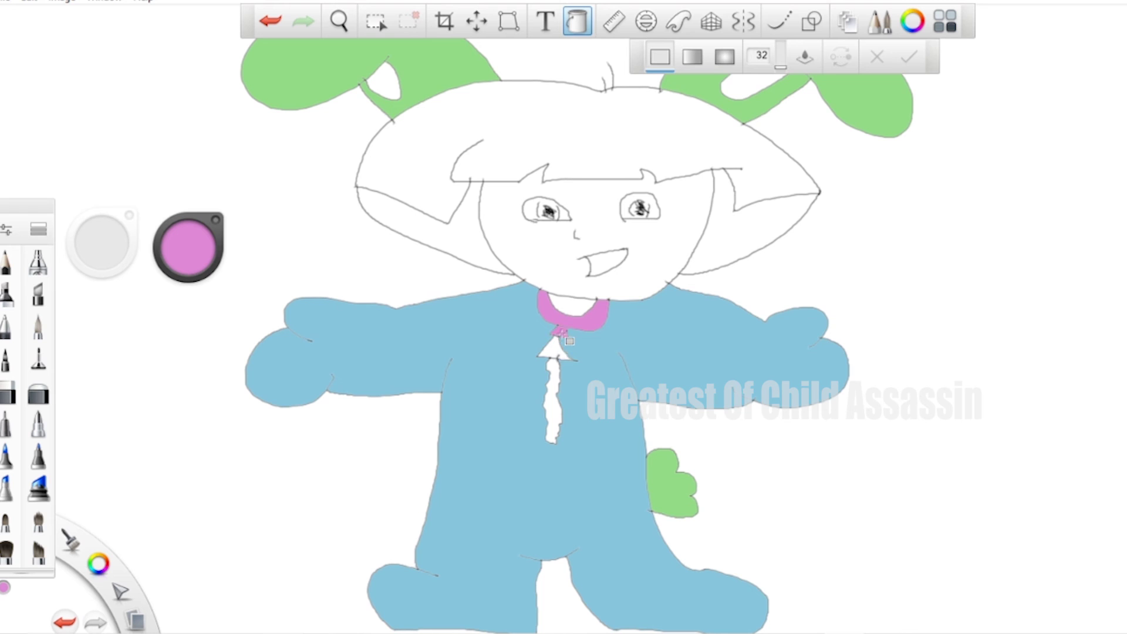
click(554, 352)
click(558, 383)
Sample the outfit's light blue and fill the gap between the chin and the collar with it.
click(198, 252)
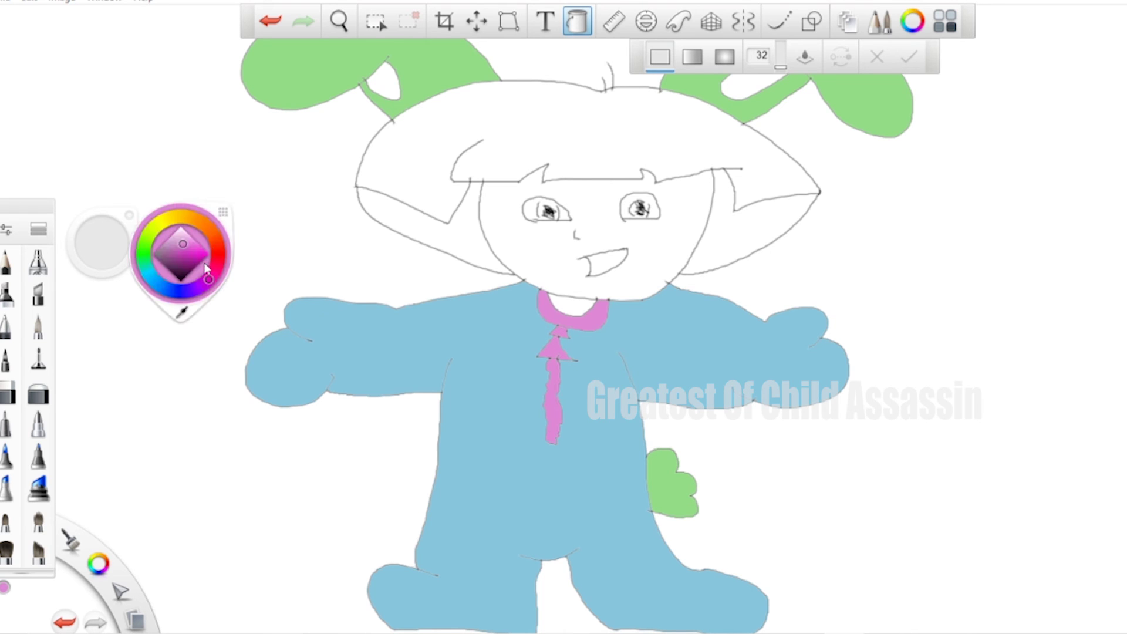
click(183, 314)
click(355, 335)
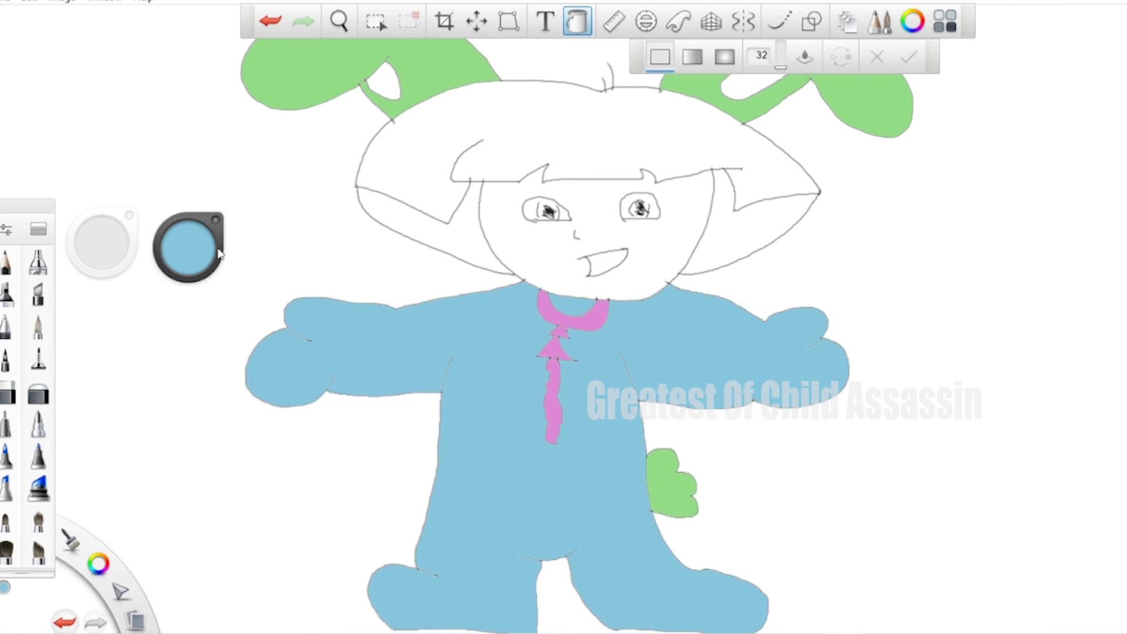
Fill both inner-ear shapes with pale yellow-green and return to the pen brush.
click(196, 245)
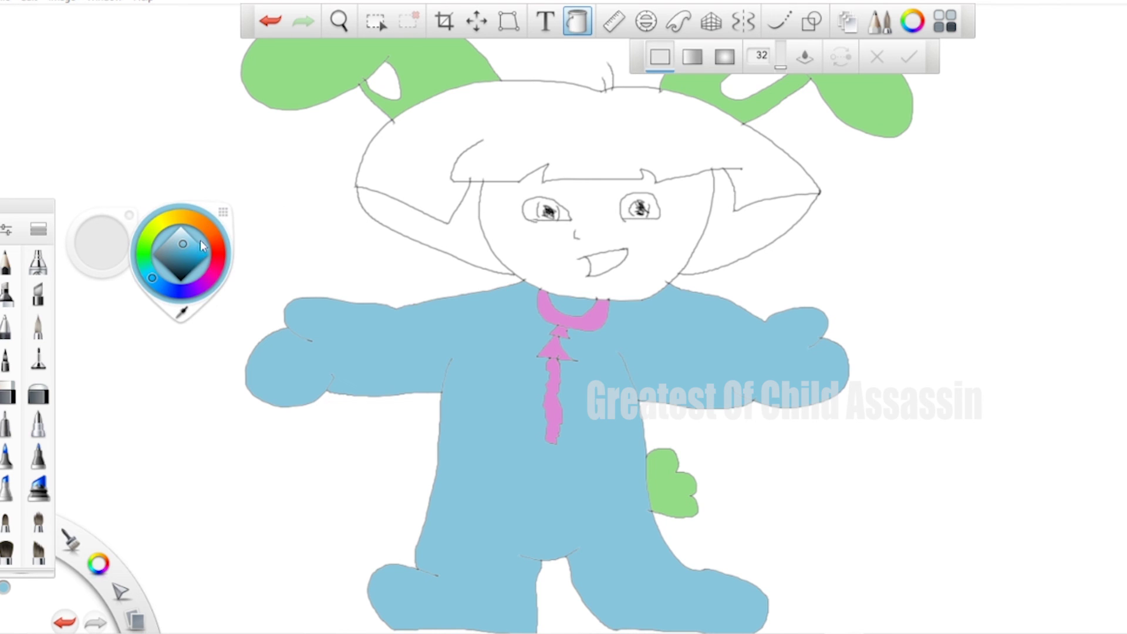
click(157, 227)
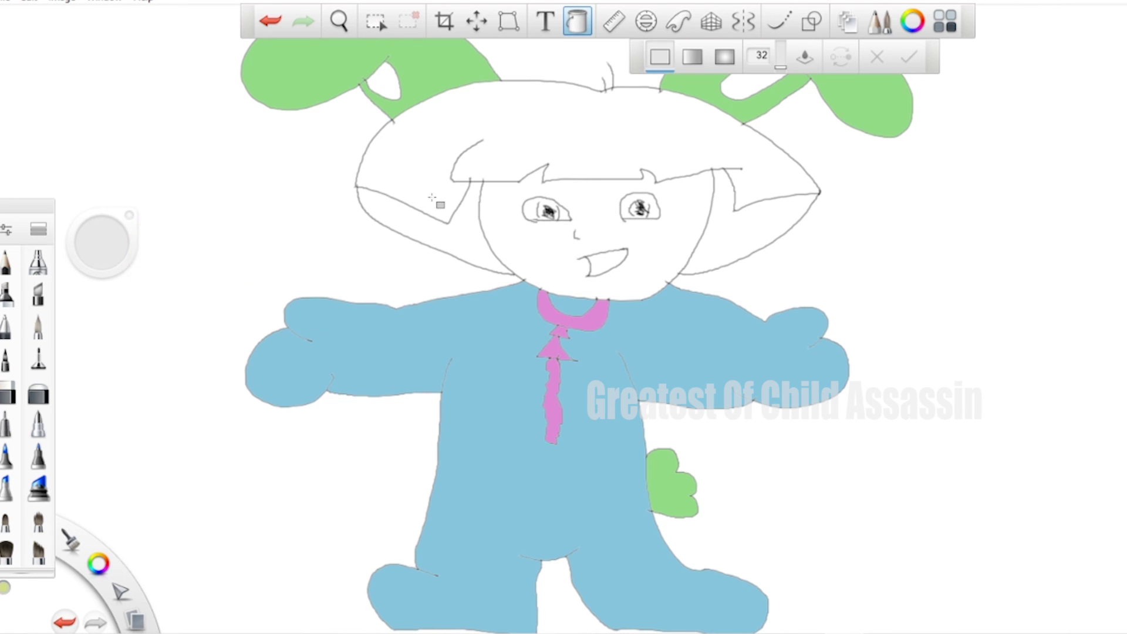
click(387, 85)
click(740, 86)
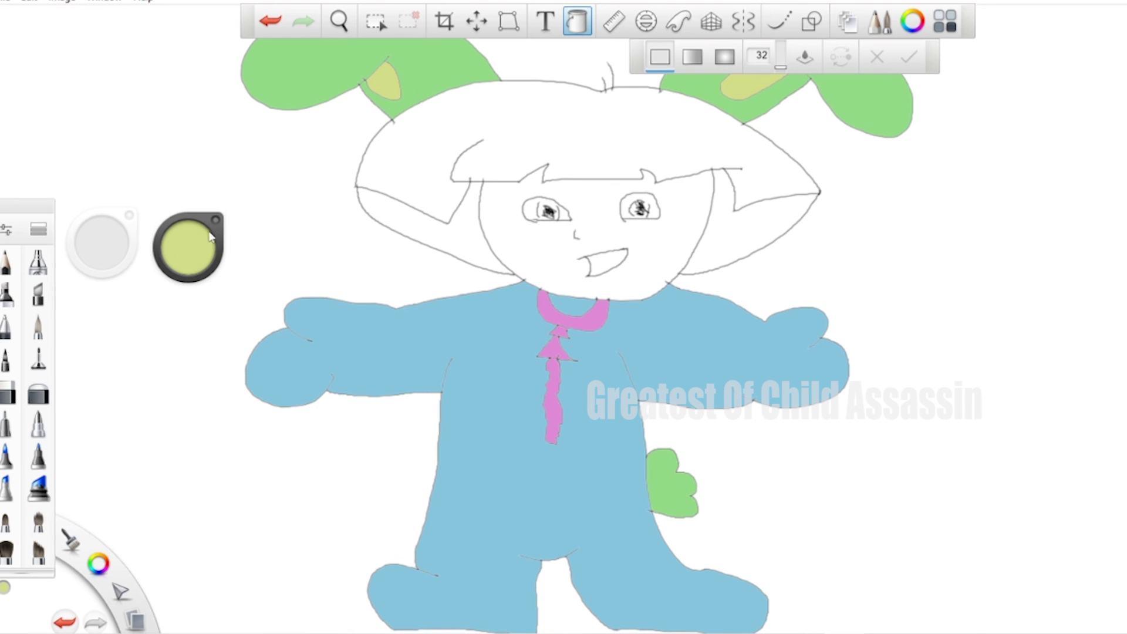
click(39, 423)
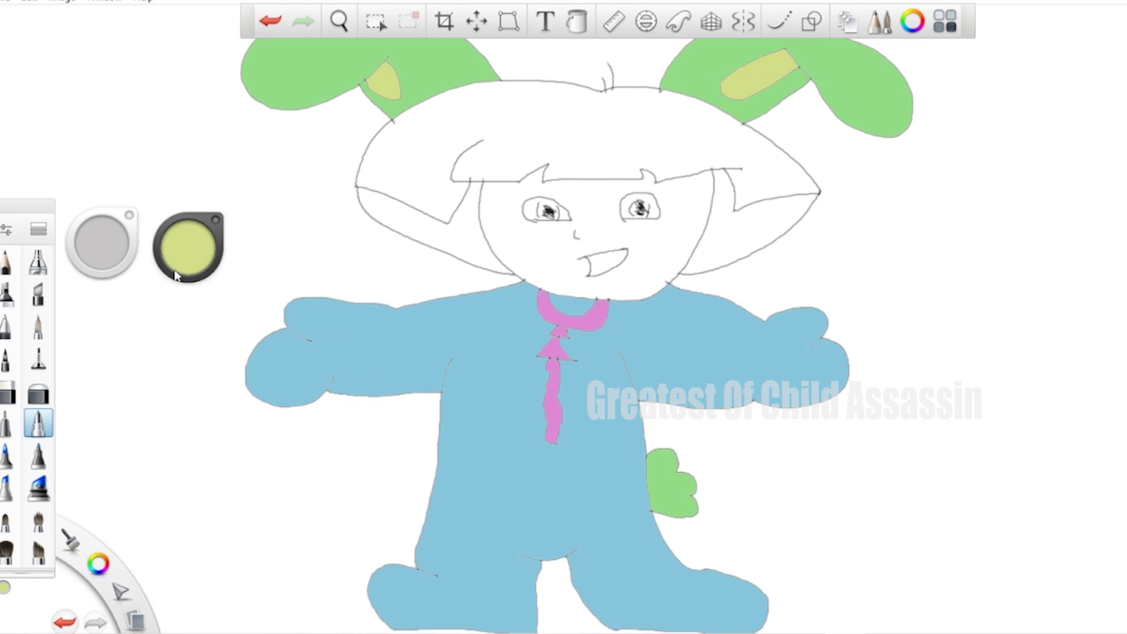
Switch the drawing color to black and draw the tongue's curved line inside the mouth.
click(185, 254)
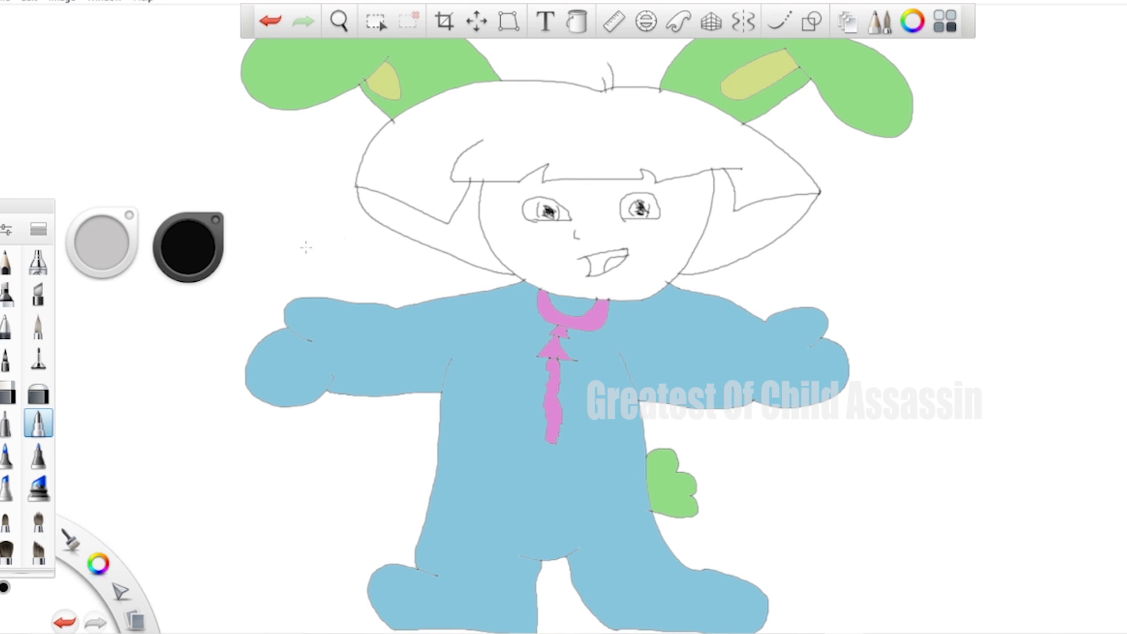
Flood-fill the top and both side sections of the hair with light orange-brown.
click(581, 24)
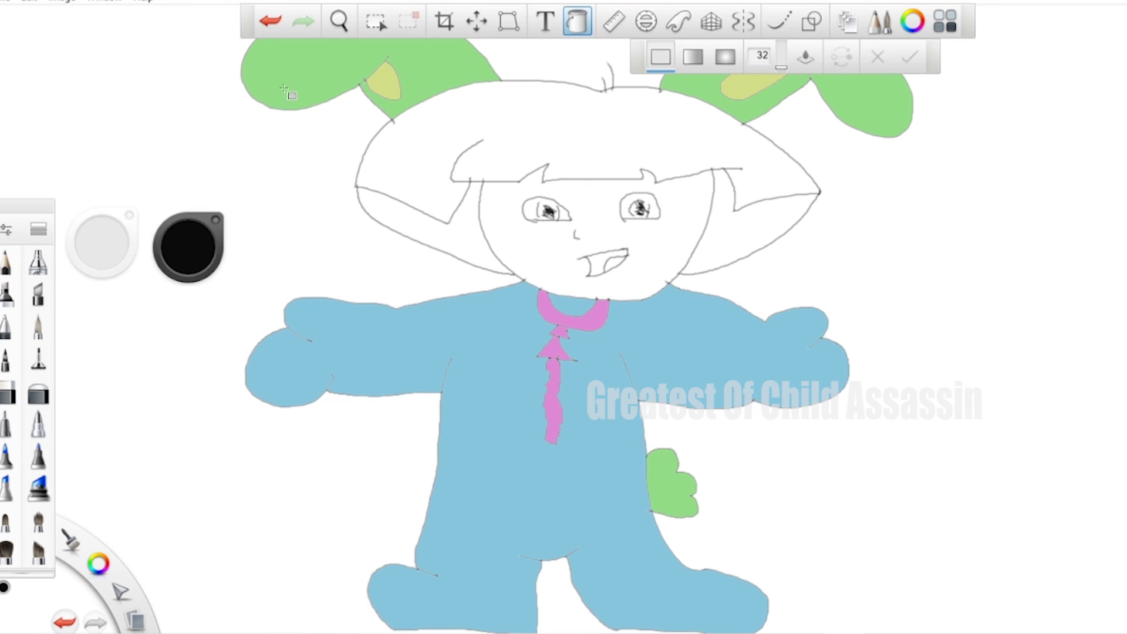
click(188, 246)
click(203, 227)
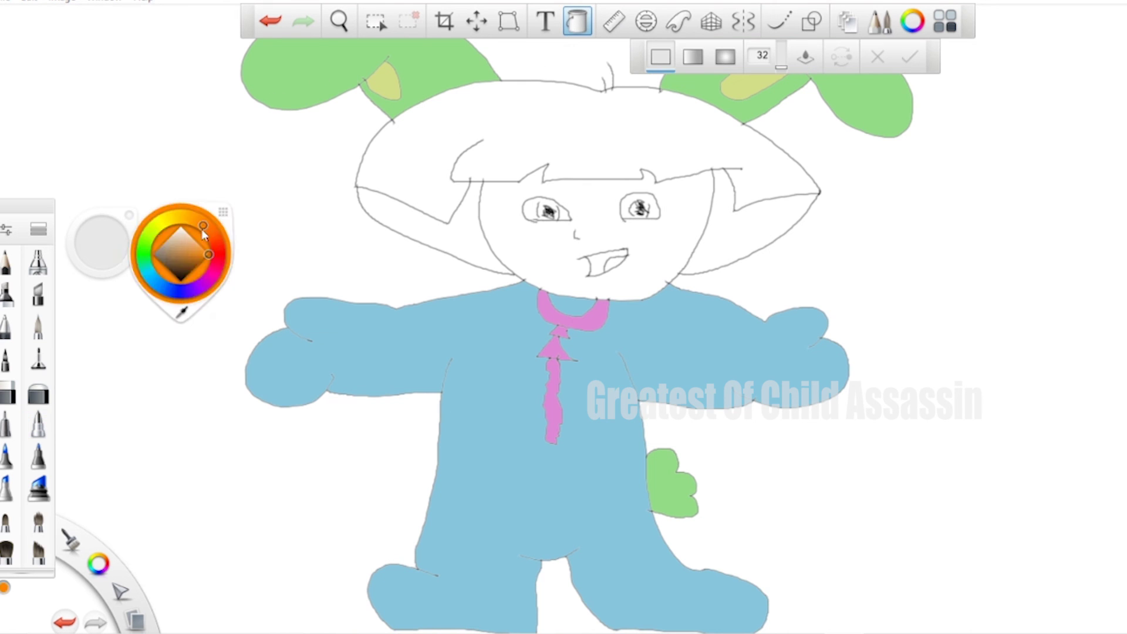
click(191, 245)
click(185, 245)
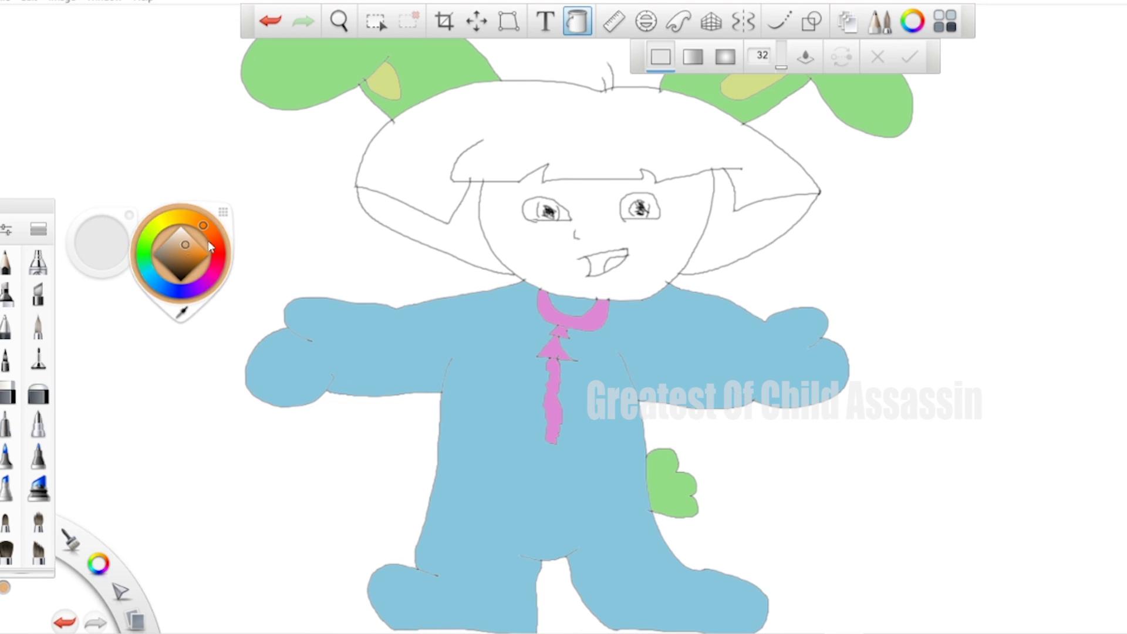
click(533, 129)
click(728, 229)
click(459, 241)
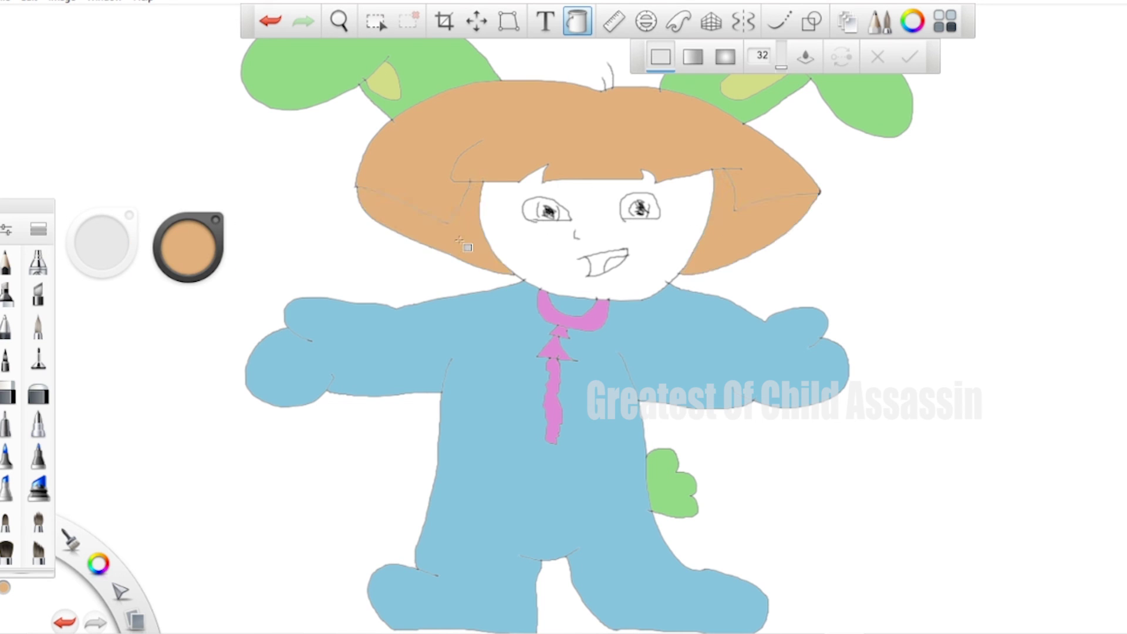
Fill the tongue with coral red and the rest of the mouth with pale pinkish gray.
click(186, 245)
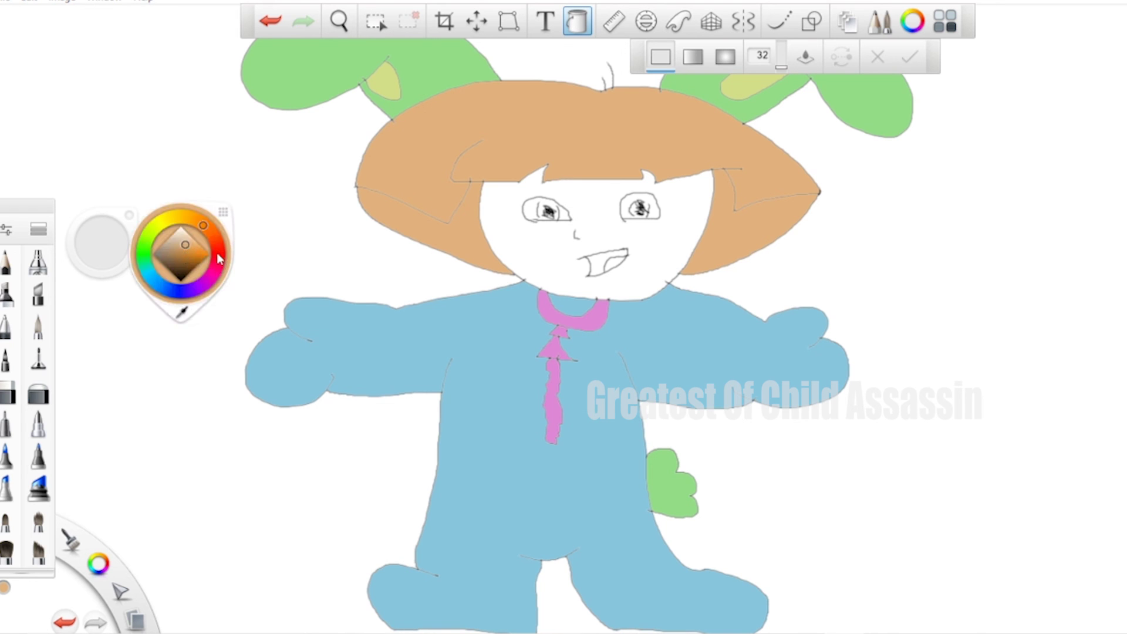
click(189, 251)
click(611, 266)
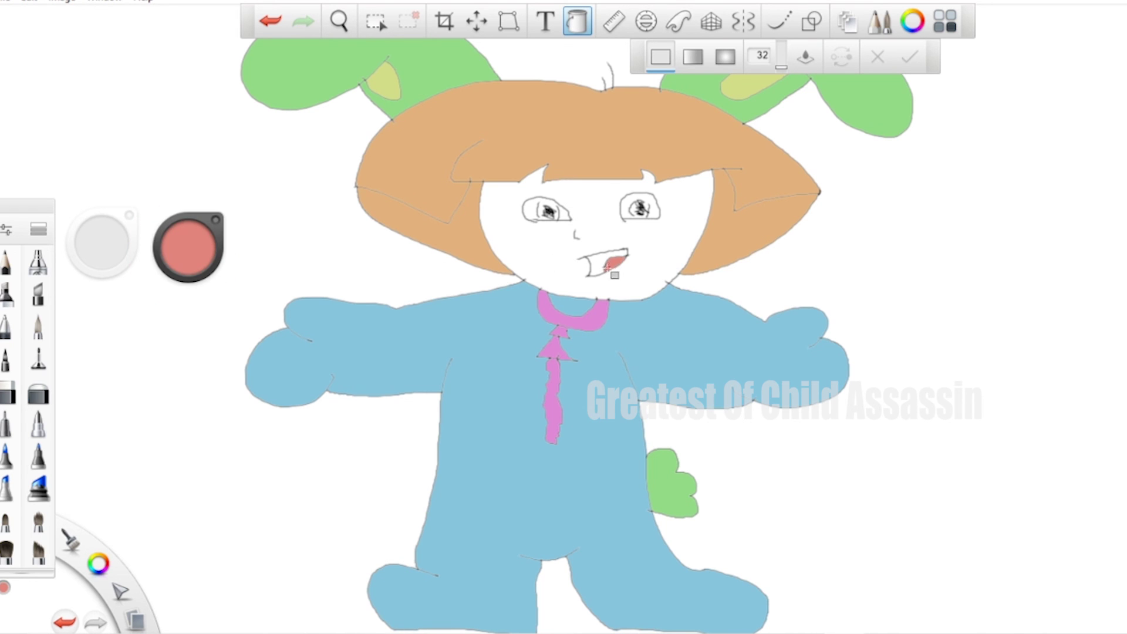
click(215, 253)
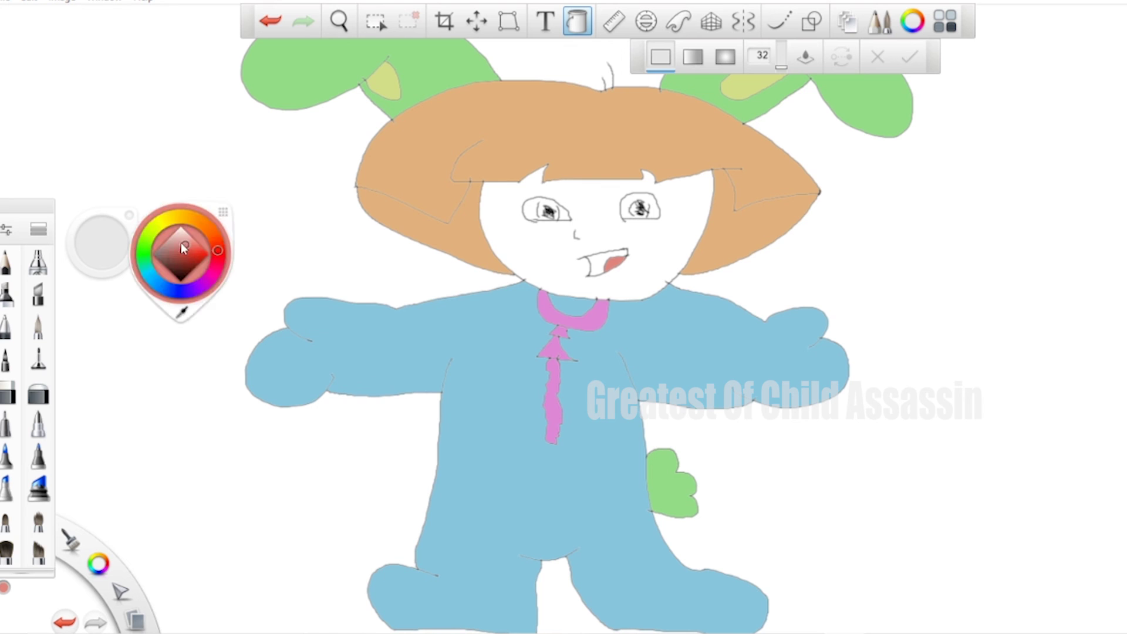
click(178, 234)
click(594, 265)
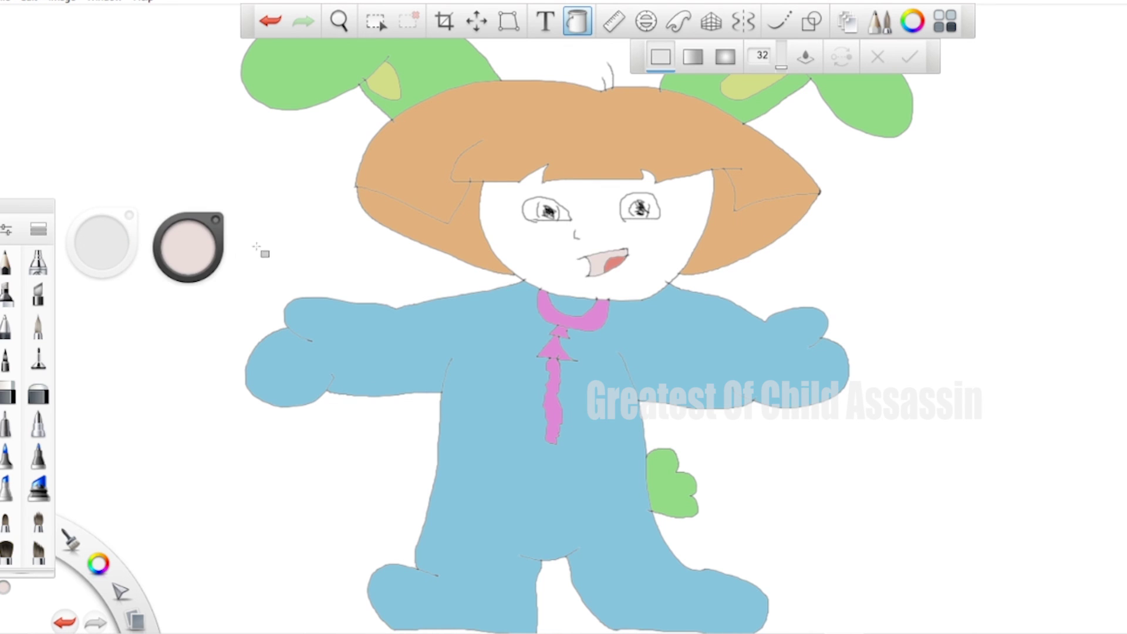
Fill the face with a pale pink skin tone.
click(174, 251)
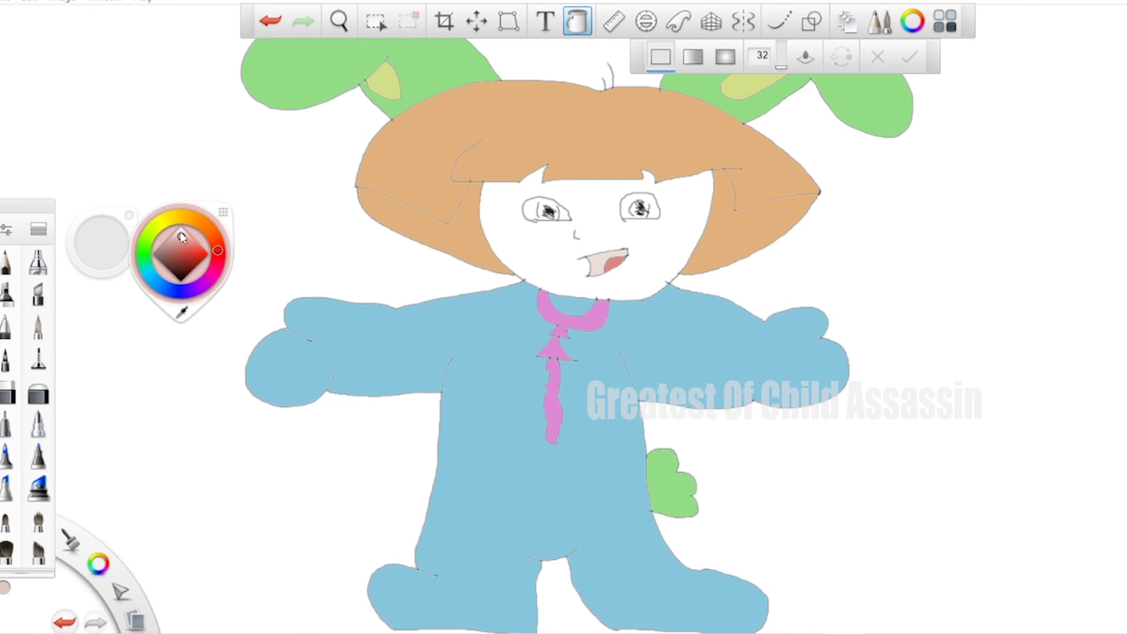
click(181, 237)
click(568, 238)
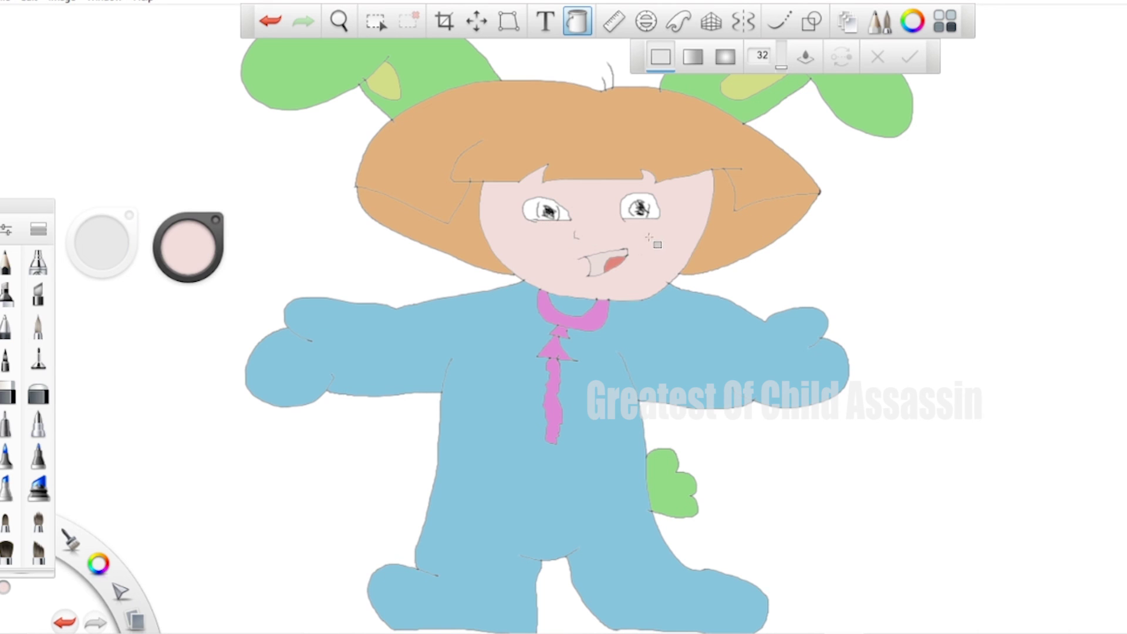
Fill both eyes with very pale blue.
click(183, 246)
click(155, 281)
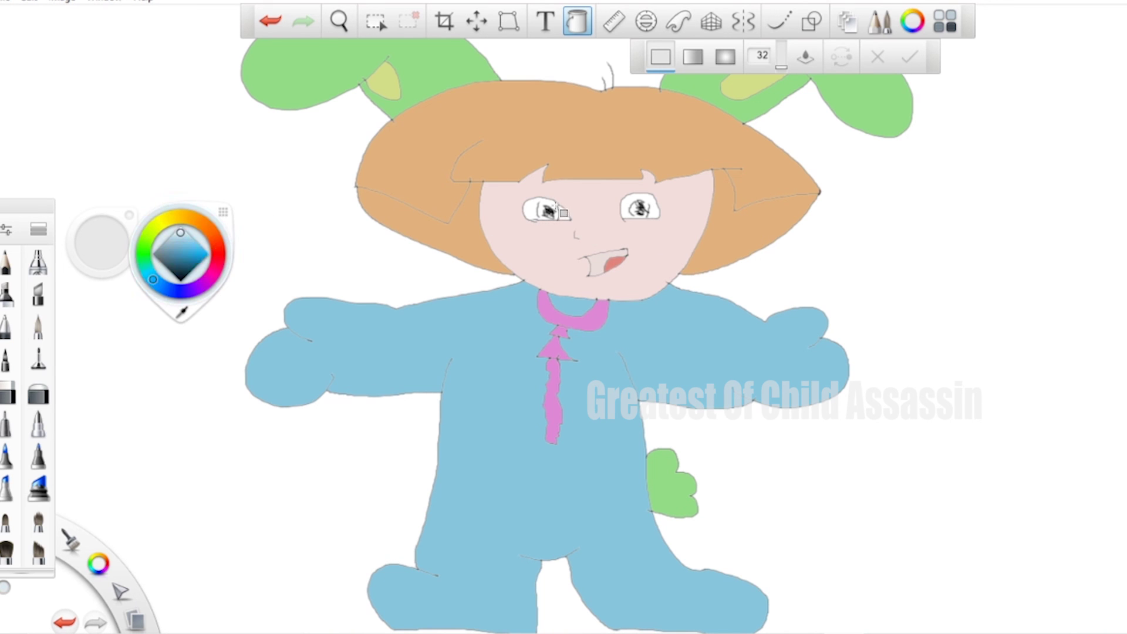
click(184, 250)
click(547, 213)
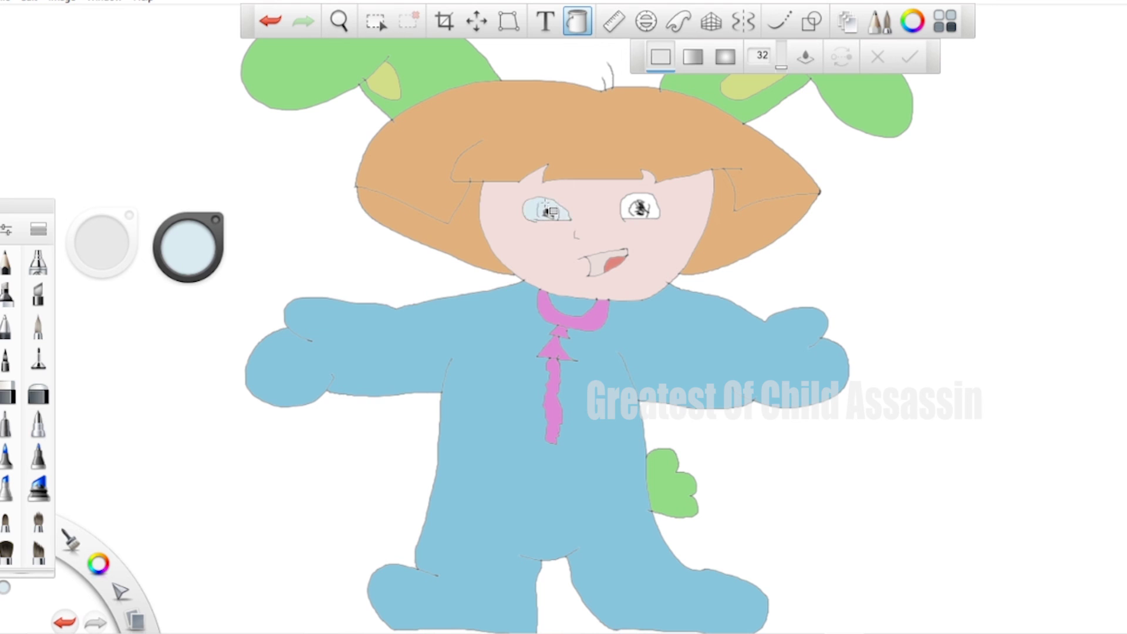
click(650, 208)
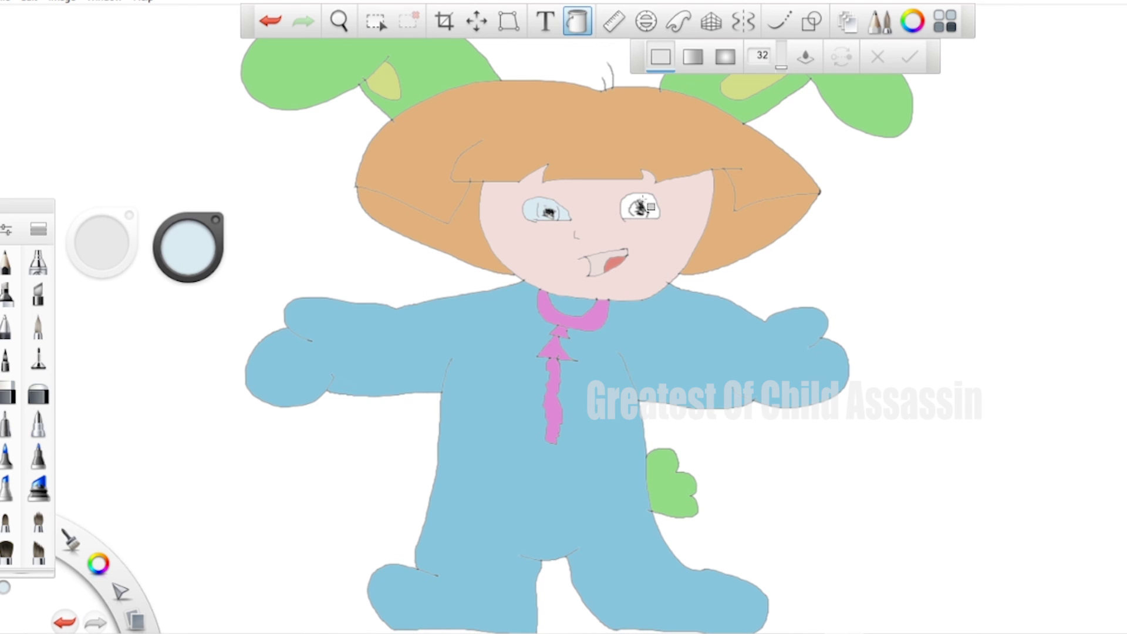
Fill the background around the character with pale green.
click(197, 245)
click(141, 251)
click(359, 251)
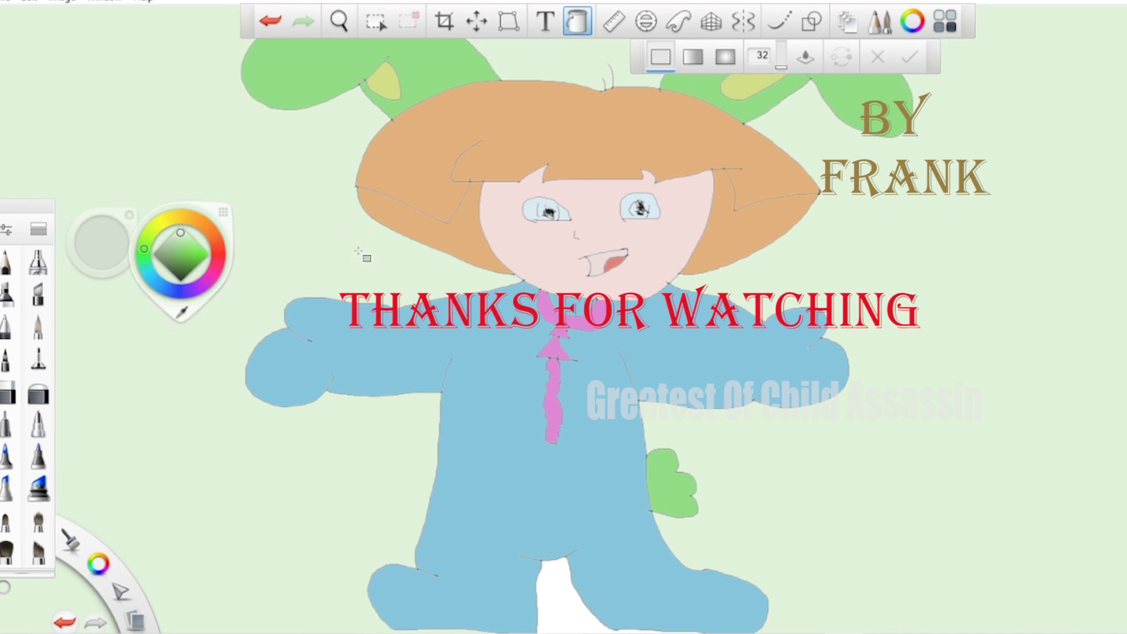